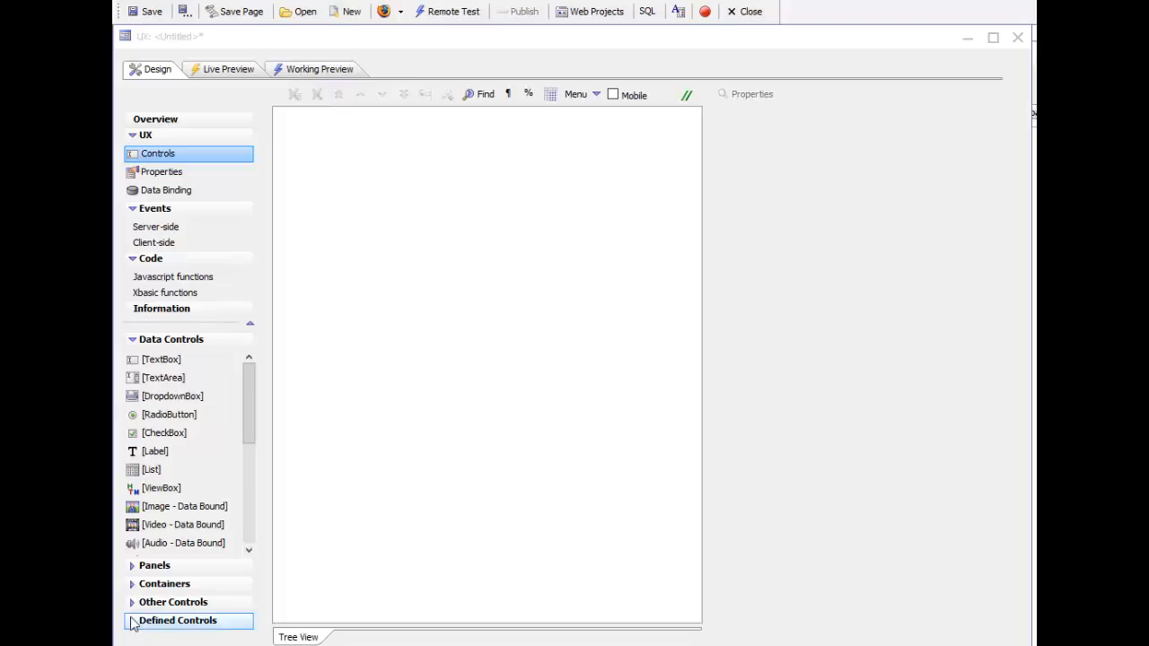
Step: Add a single List control named list1 to the empty UX component, keeping the default options
left_click(150, 471)
double_click(150, 470)
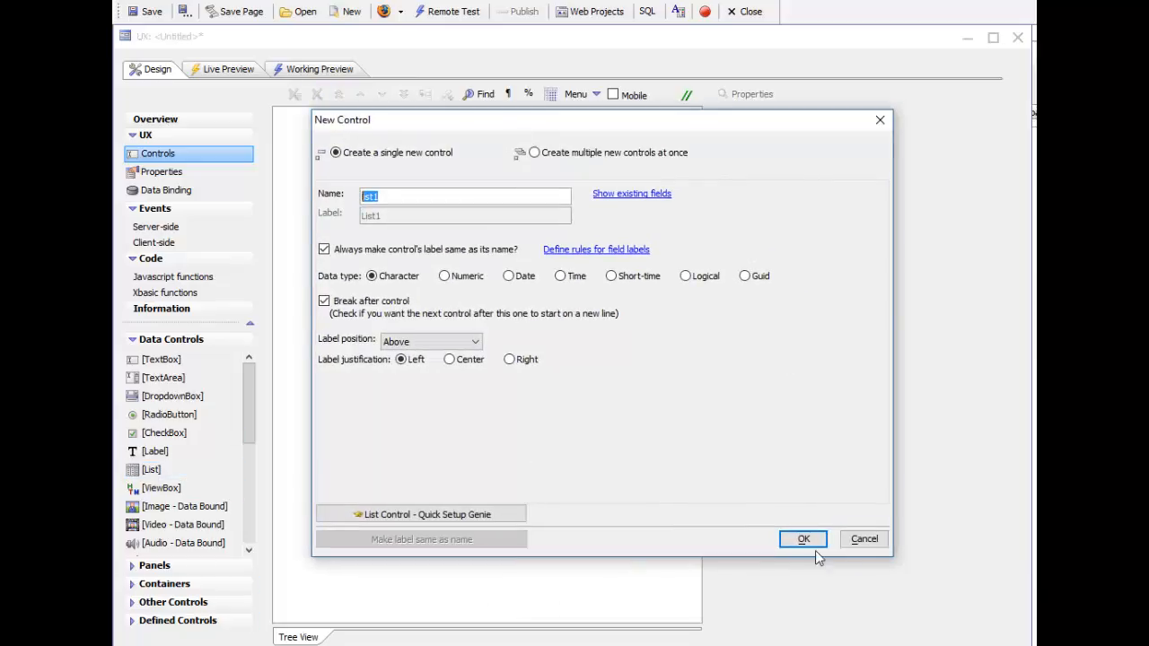
left_click(801, 540)
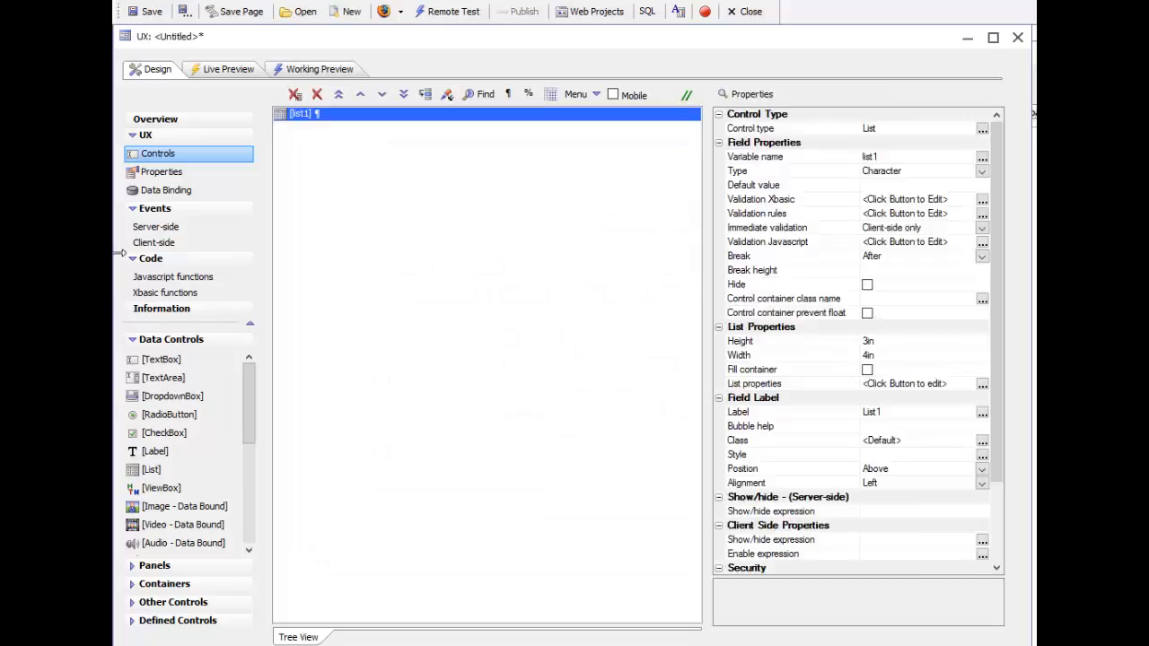
Step: Load the saved settings staticData into the list1 definition, check the column layout and accept the definition
left_click(758, 387)
left_click(982, 383)
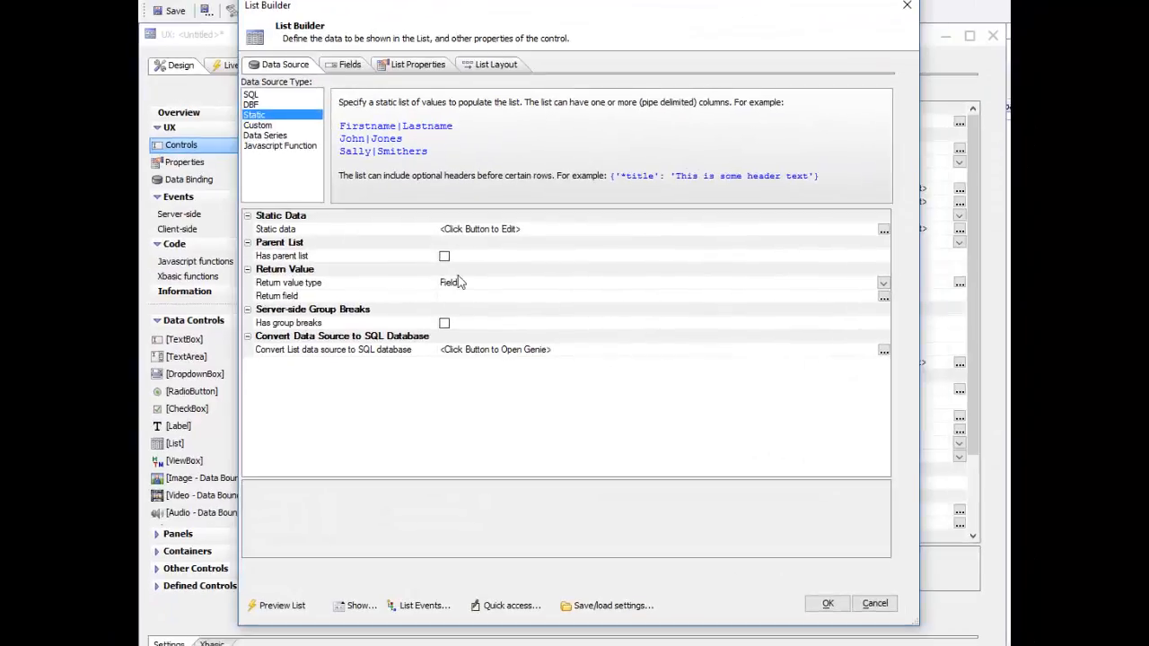
left_click(608, 606)
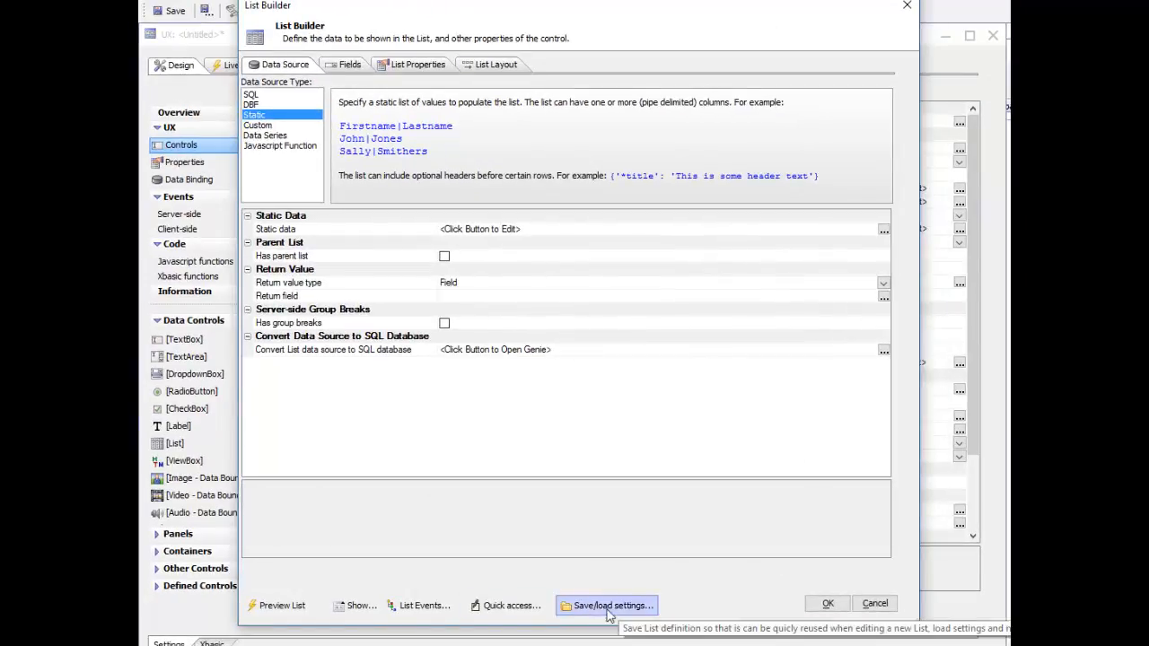
left_click(656, 556)
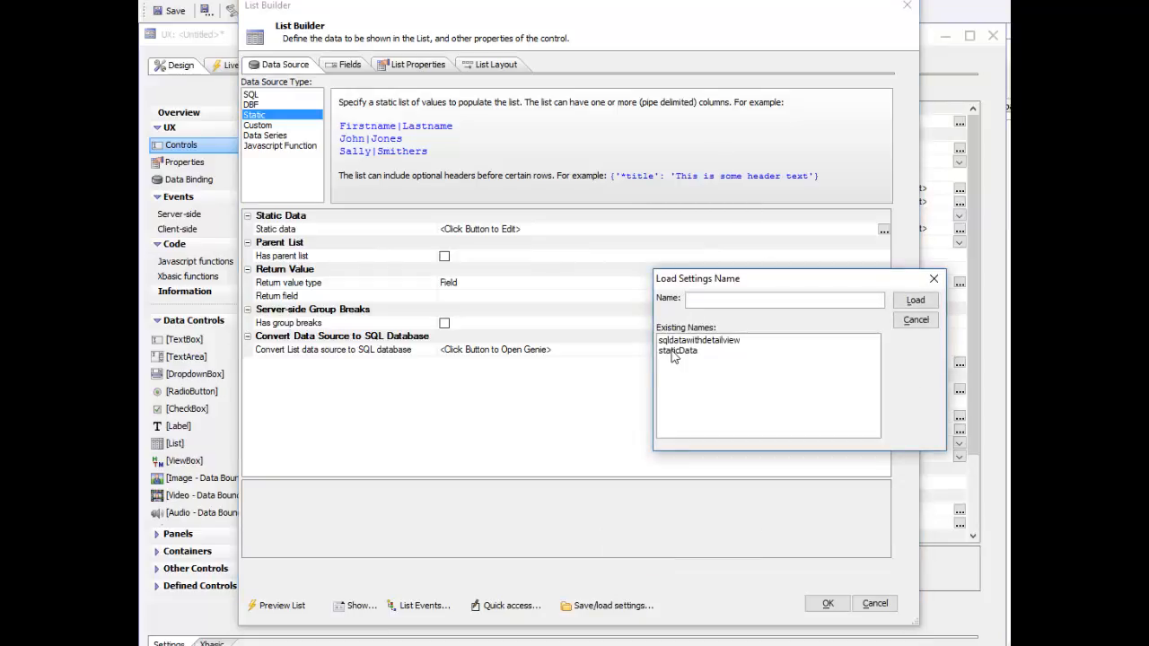
double_click(674, 351)
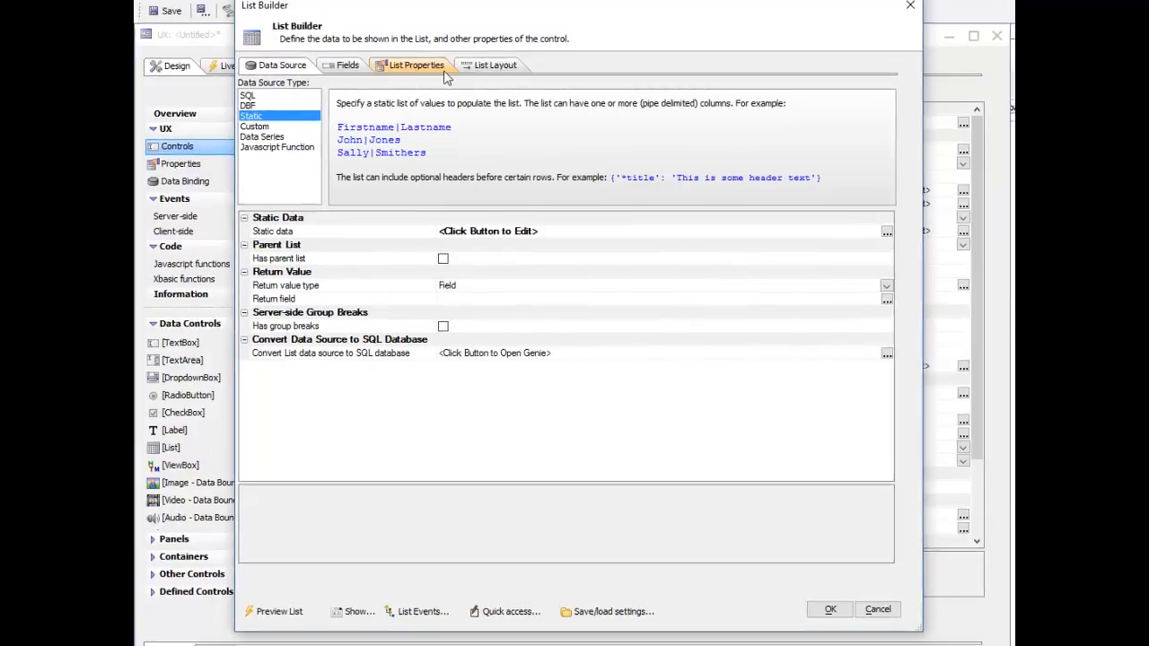
left_click(489, 63)
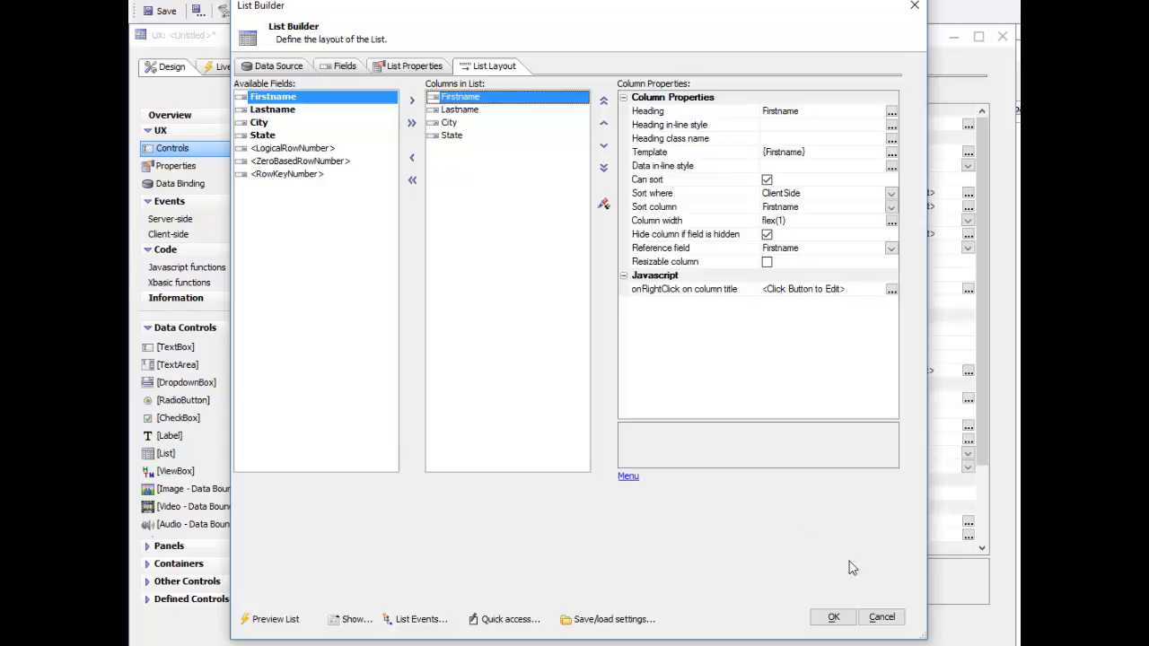
left_click(830, 618)
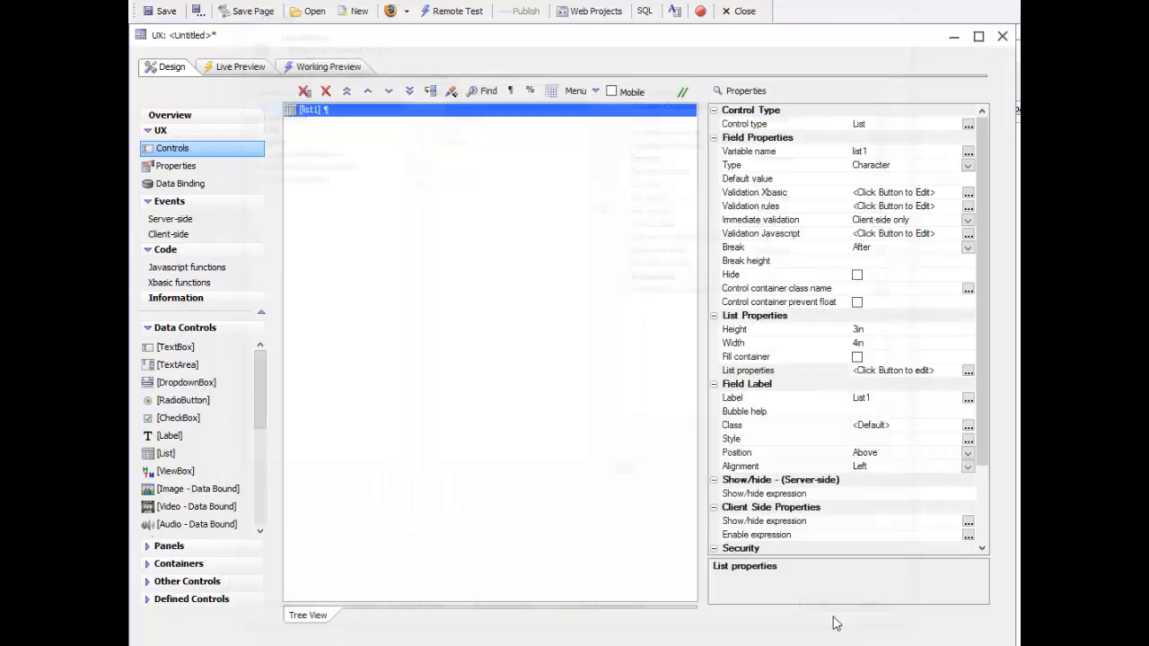
Step: Run the static list in Working Preview and return to the design
left_click(329, 68)
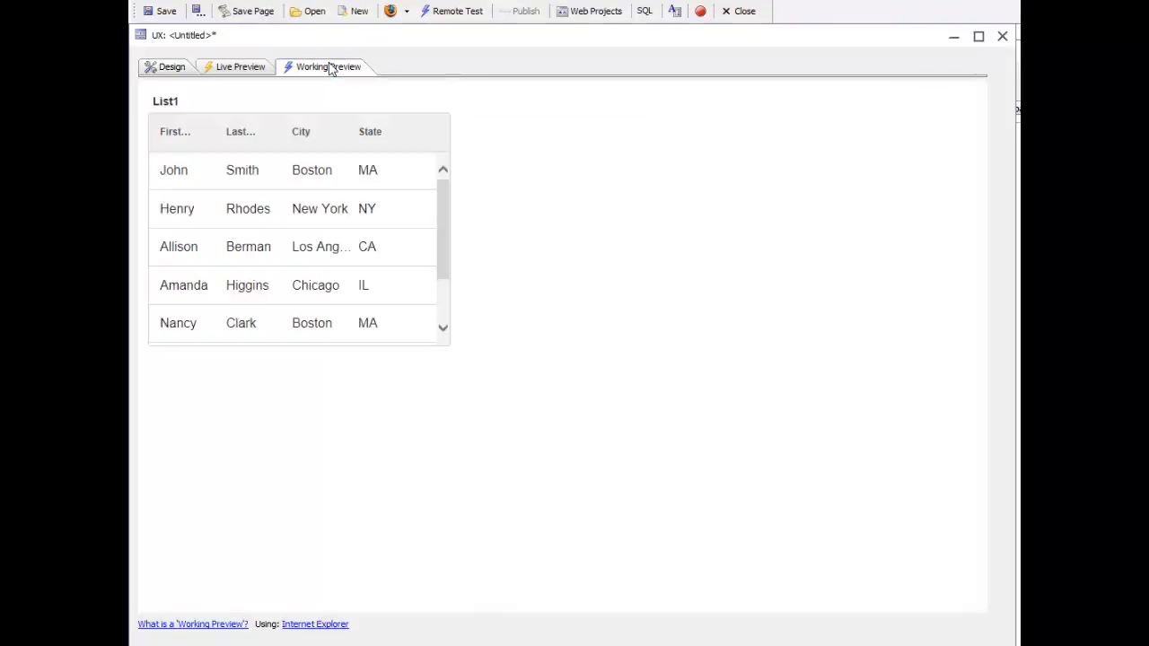
left_click(168, 68)
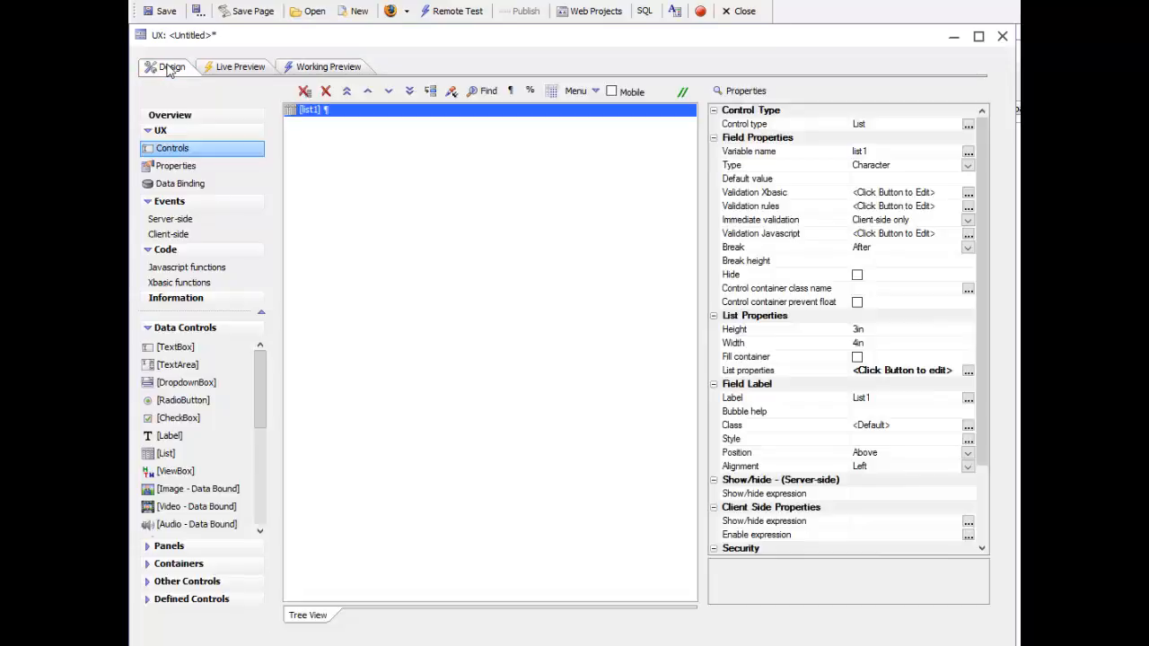
Step: Load the saved settings sqldatawithdetailview into the list1 definition
double_click(760, 371)
left_click_drag(620, 54, 455, 12)
left_click(652, 632)
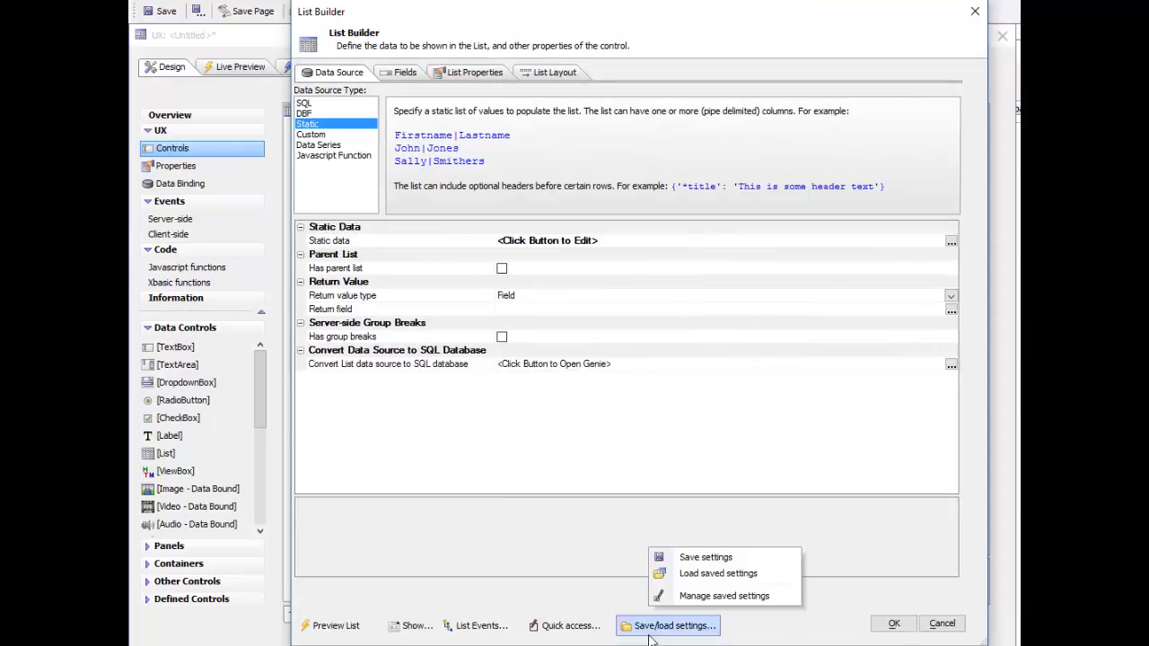
left_click(694, 574)
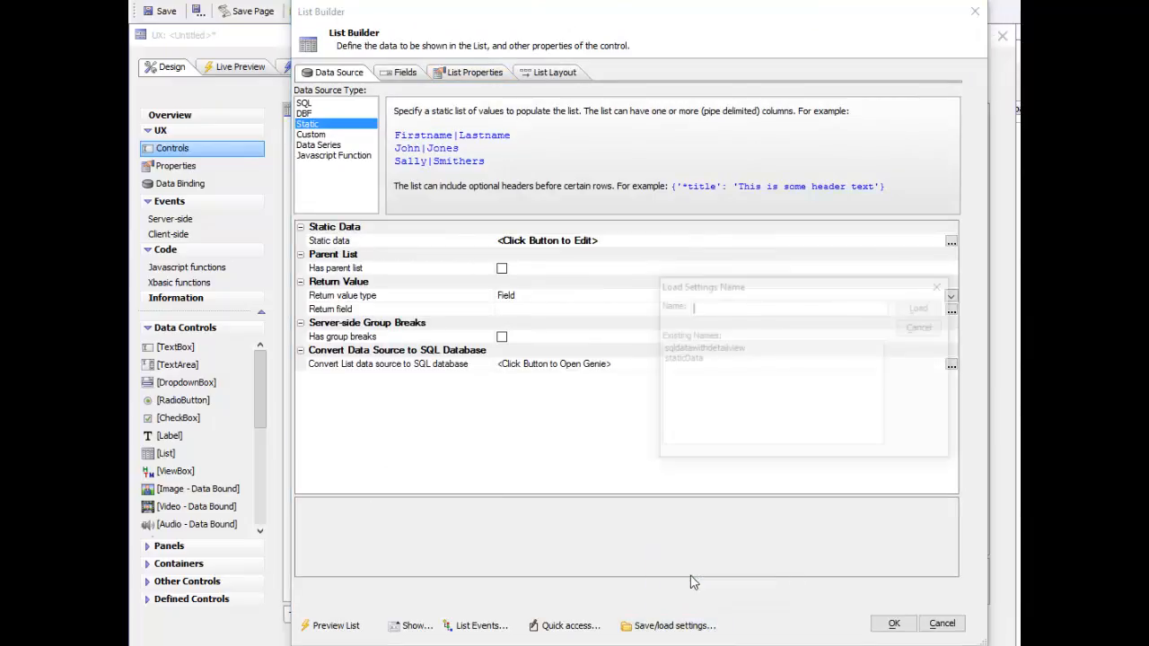
double_click(684, 350)
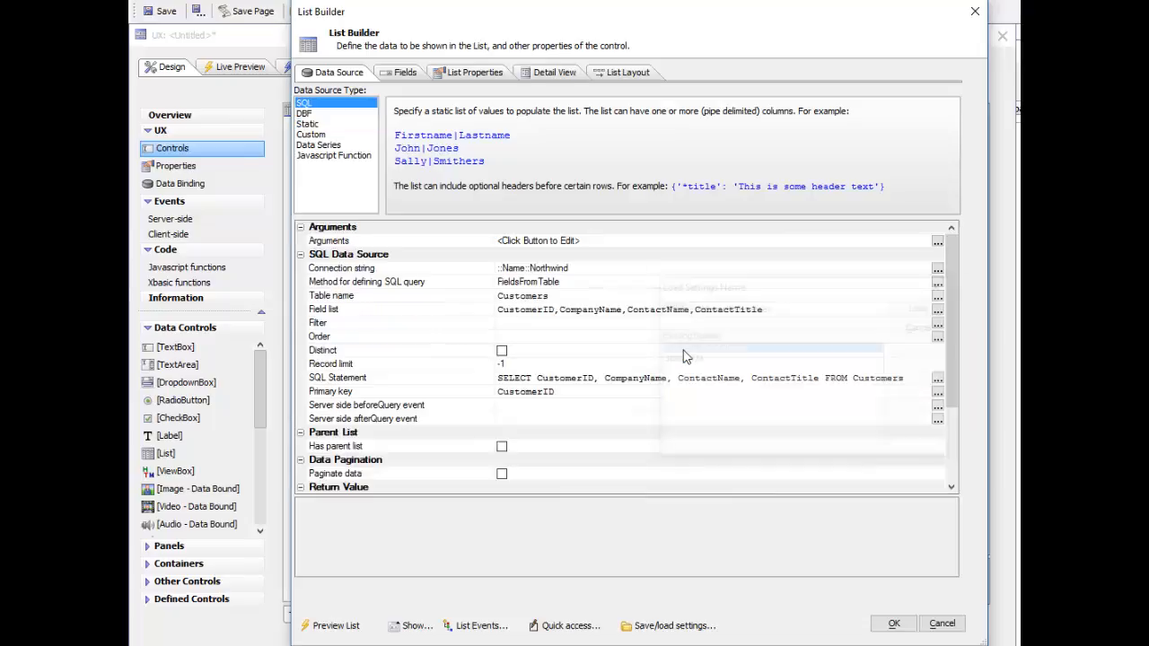
Step: Review the loaded definition's table name, detail view, list properties and column layout, and accept the definition
left_click(416, 296)
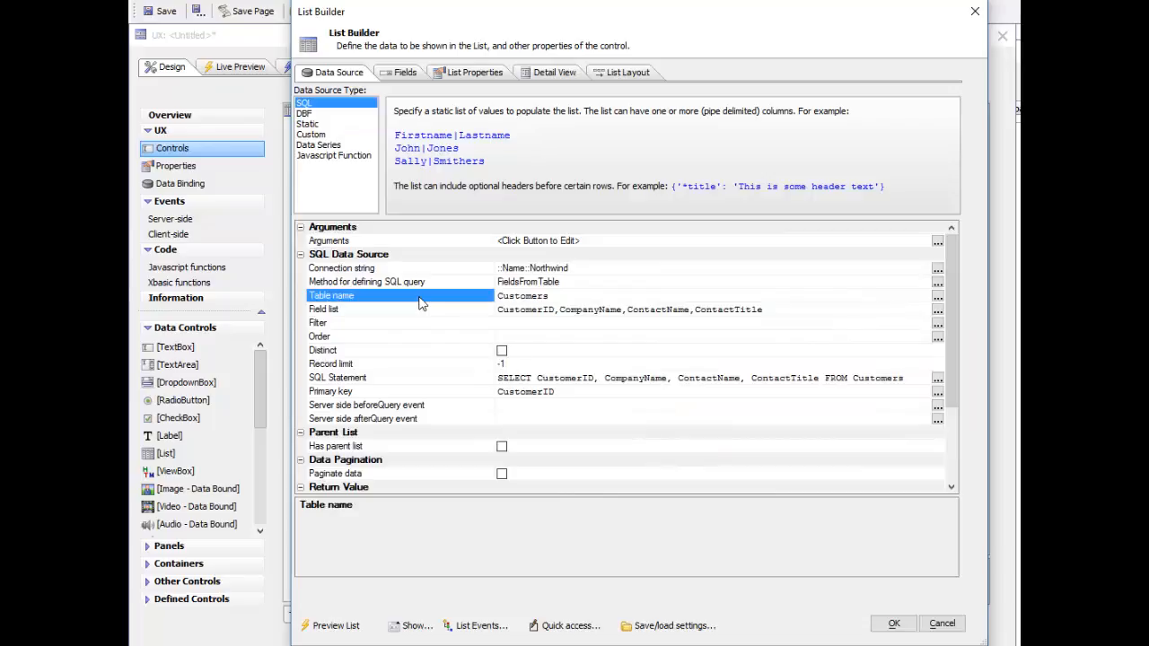
left_click(555, 76)
left_click(493, 75)
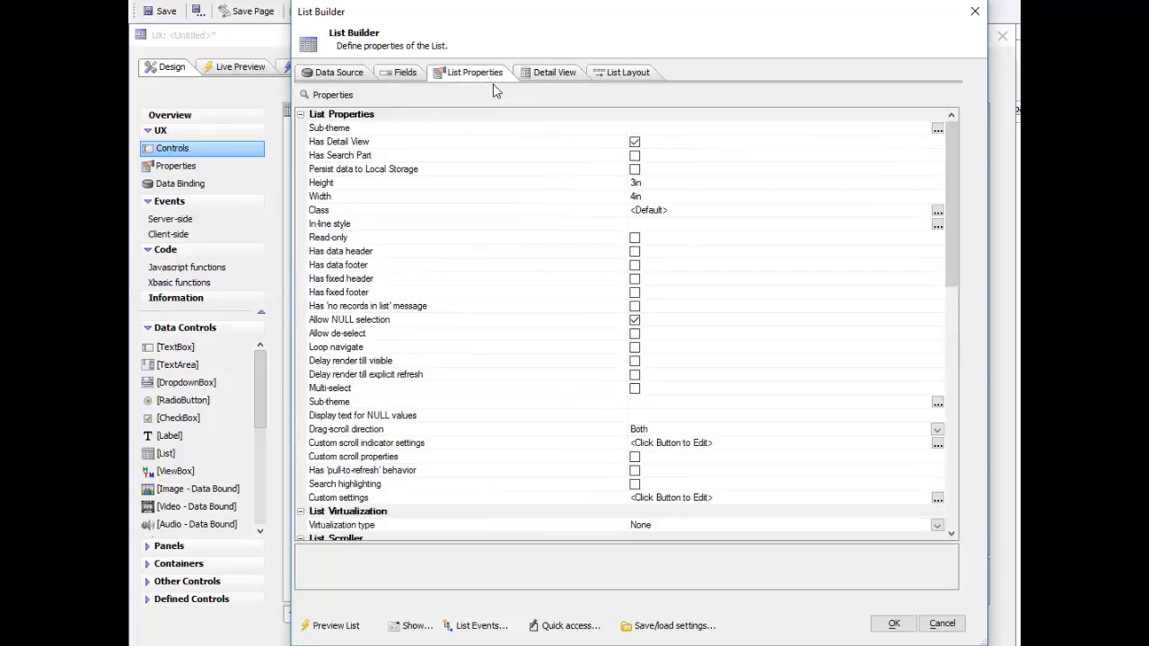
left_click(625, 74)
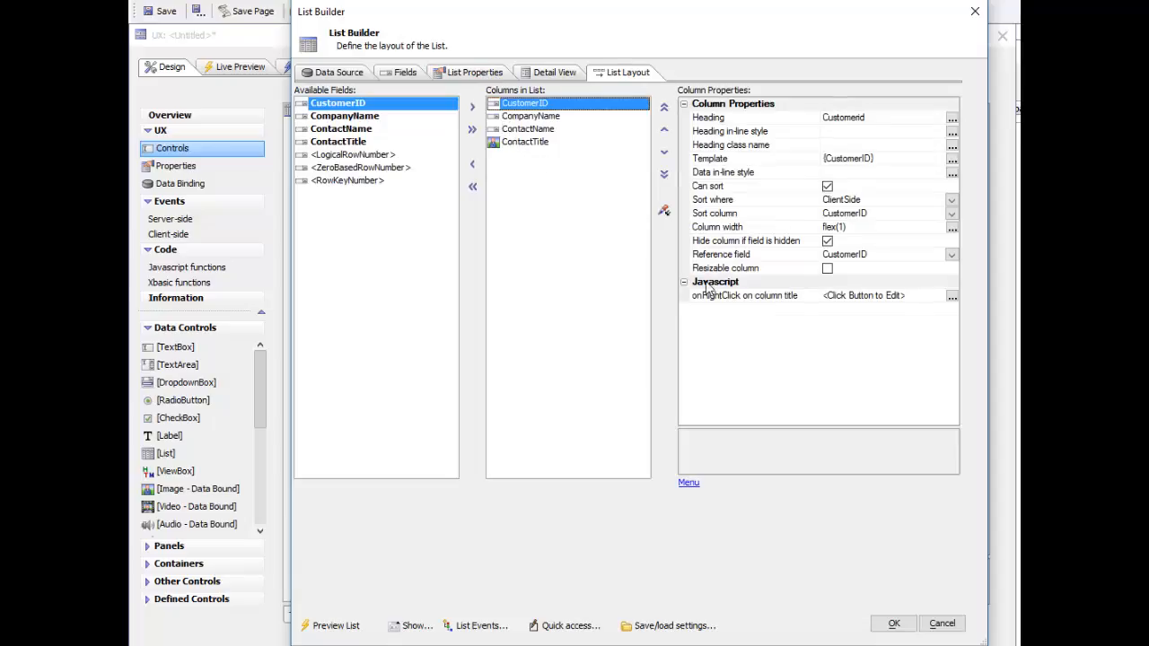
left_click(894, 624)
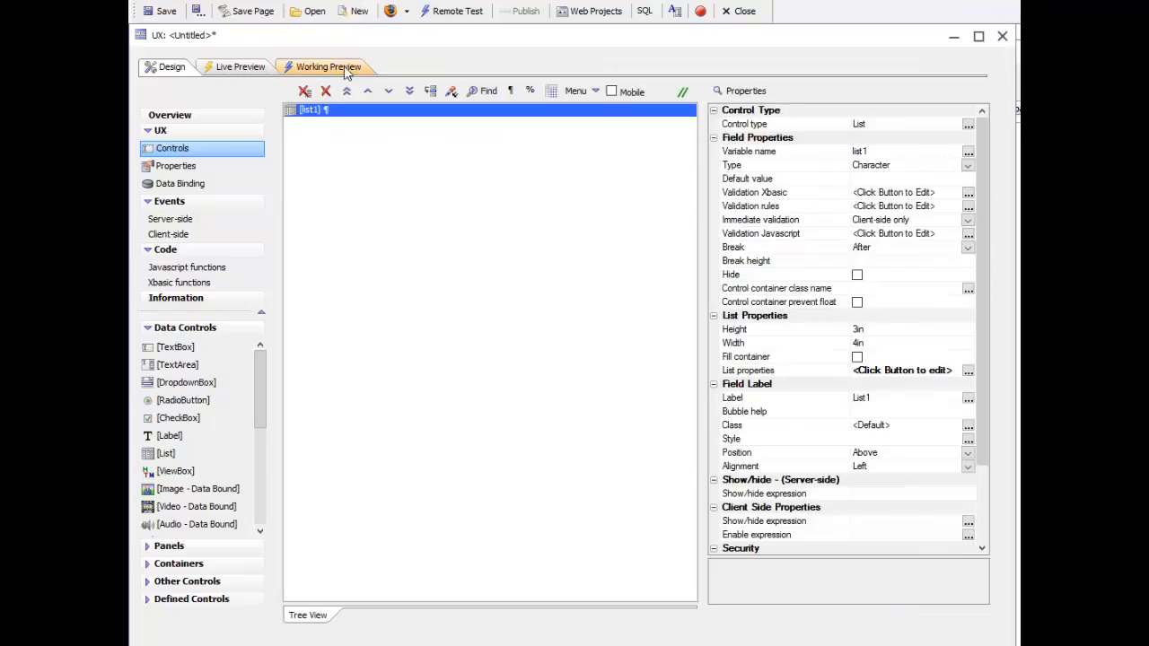
Step: Examine the SQL-based list in Working Preview through to its last records and return to the design
left_click(344, 67)
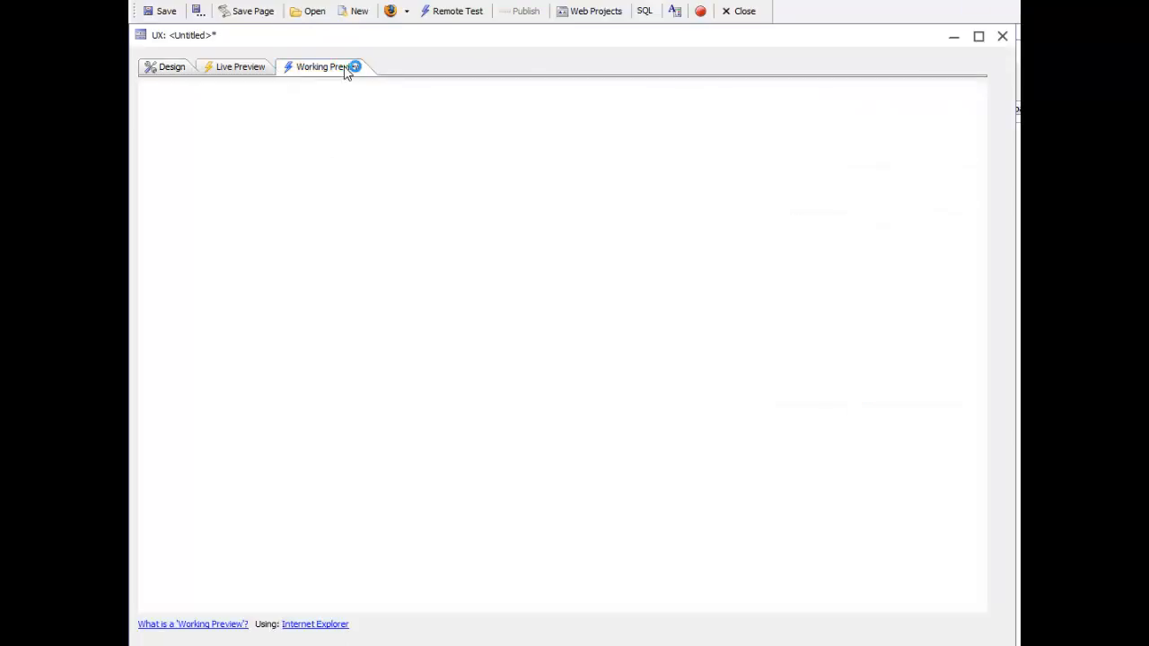
left_click_drag(446, 189, 463, 325)
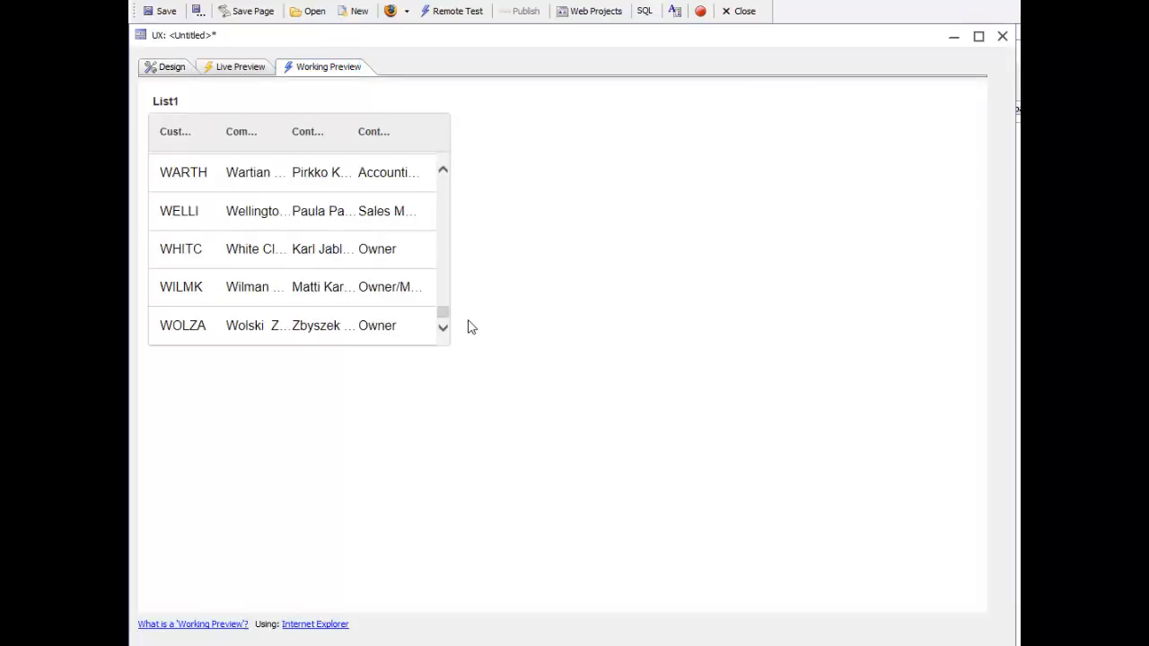
left_click(163, 68)
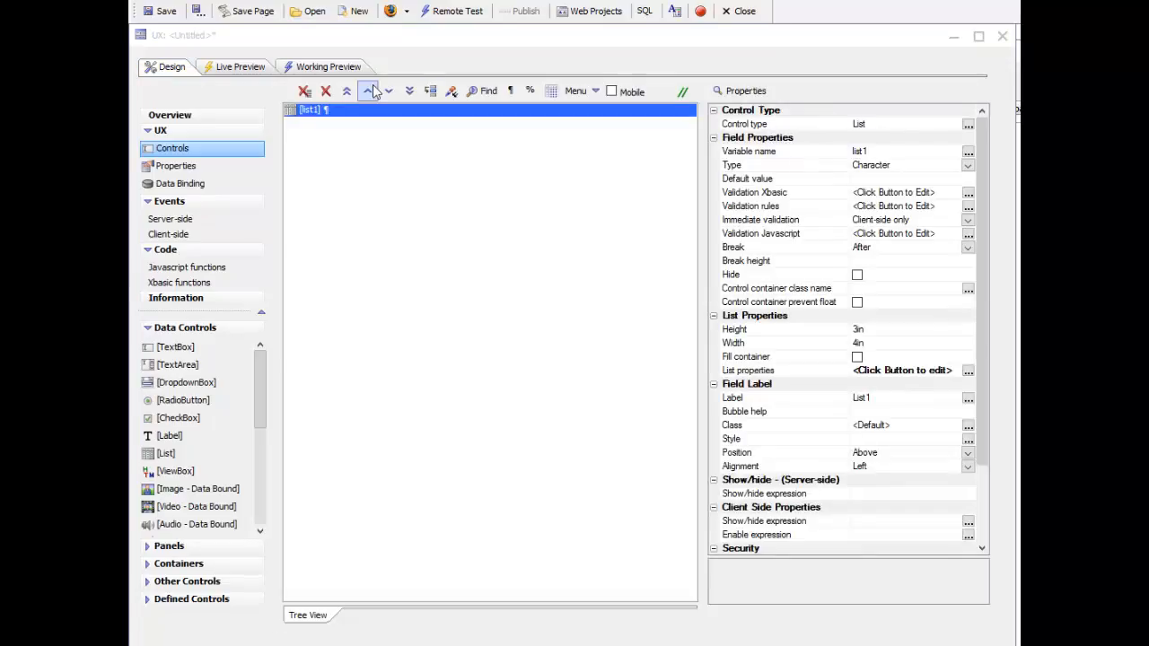
Step: Delete the existing list and add a fresh List control named list1 with the default options
left_click(325, 90)
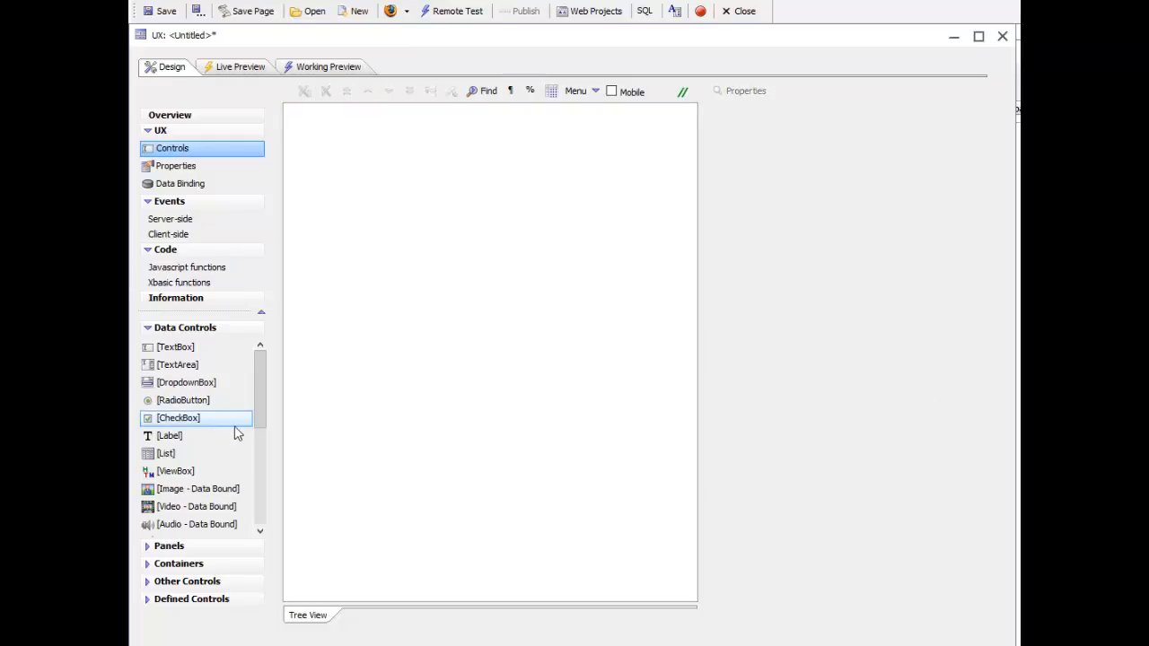
left_click(165, 456)
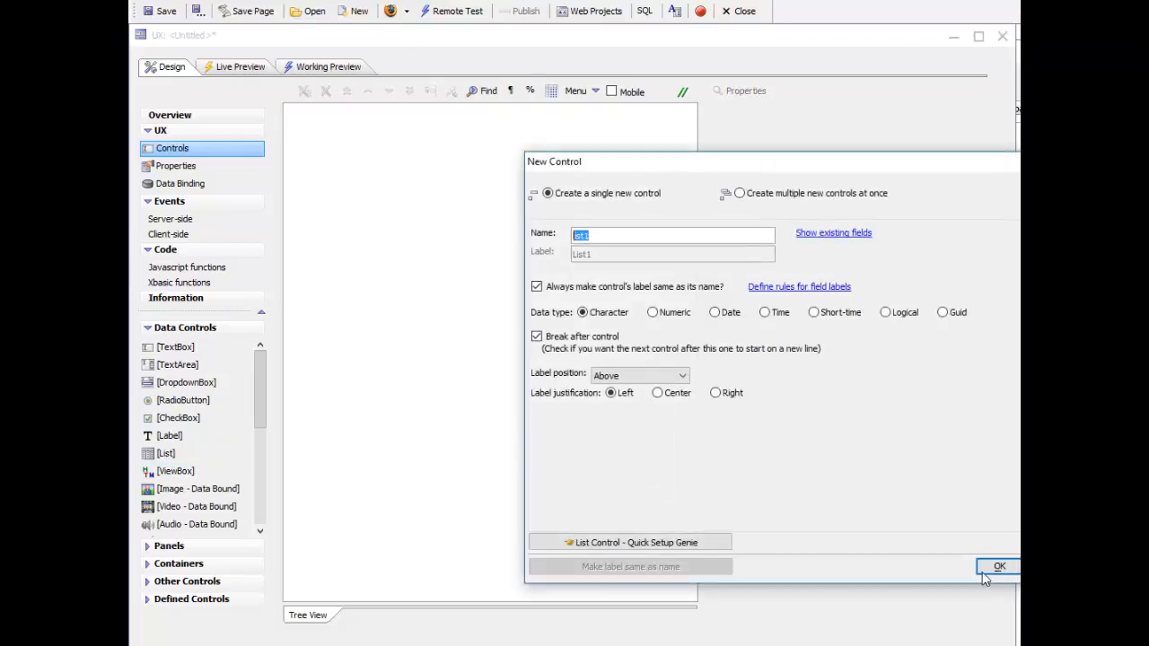
left_click(993, 562)
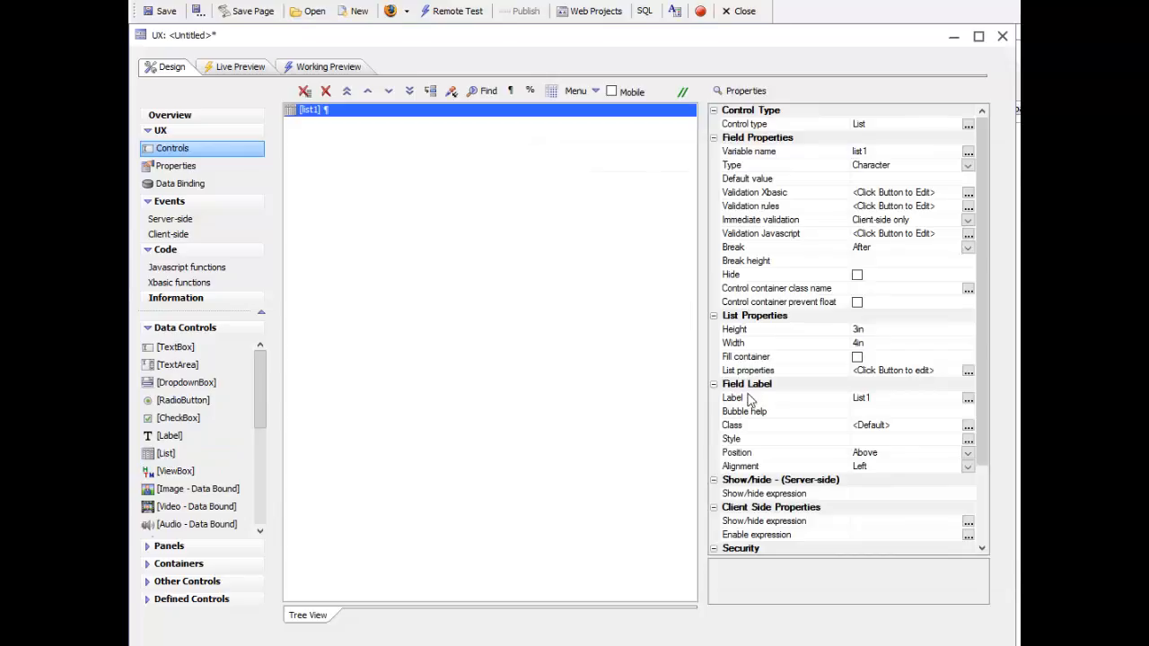
Step: Open the new list's definition and set its data source type to SQL
double_click(746, 372)
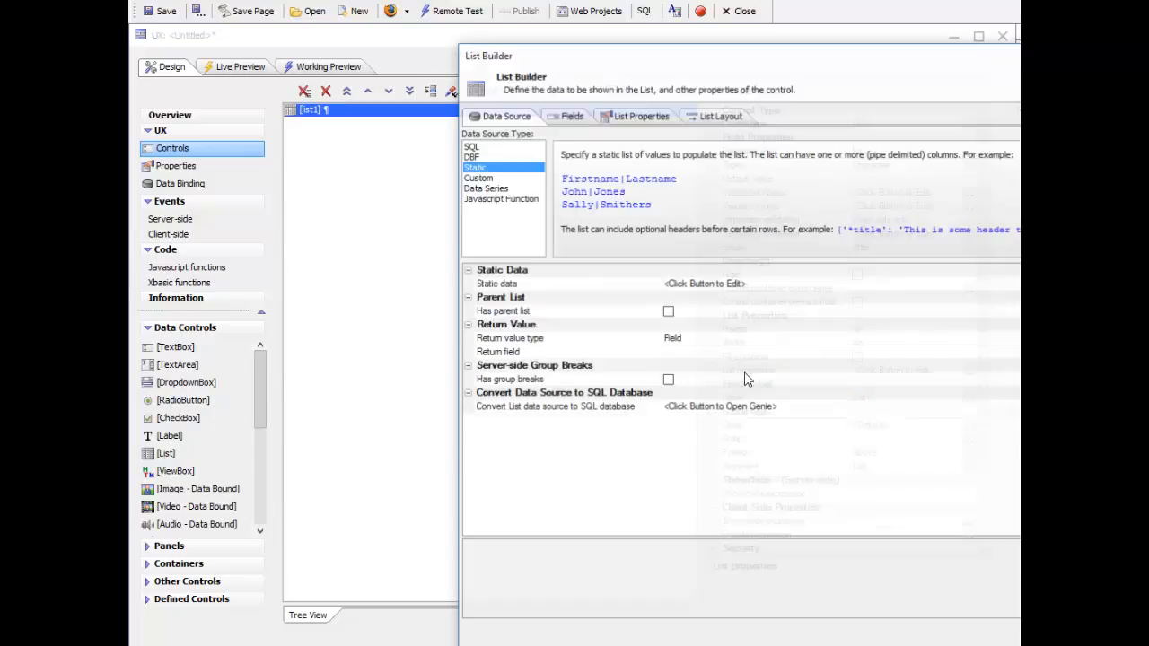
left_click(475, 147)
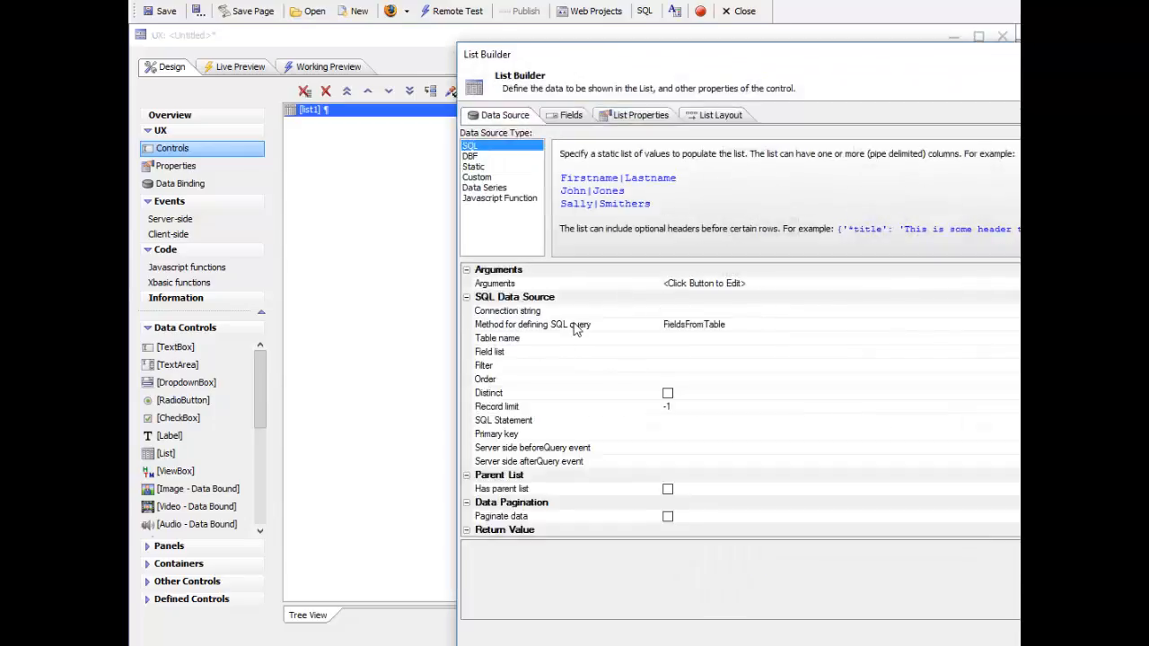
left_click(506, 345)
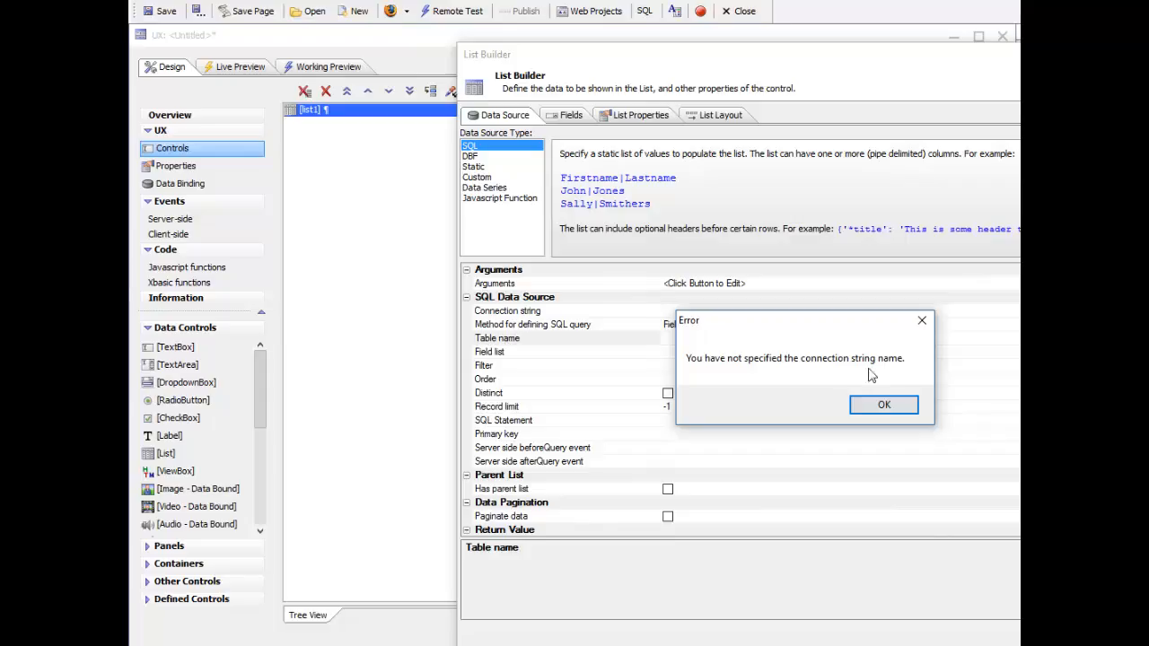
left_click(898, 401)
Step: Set the list's SQL connection string to the named connection Northwind
double_click(596, 314)
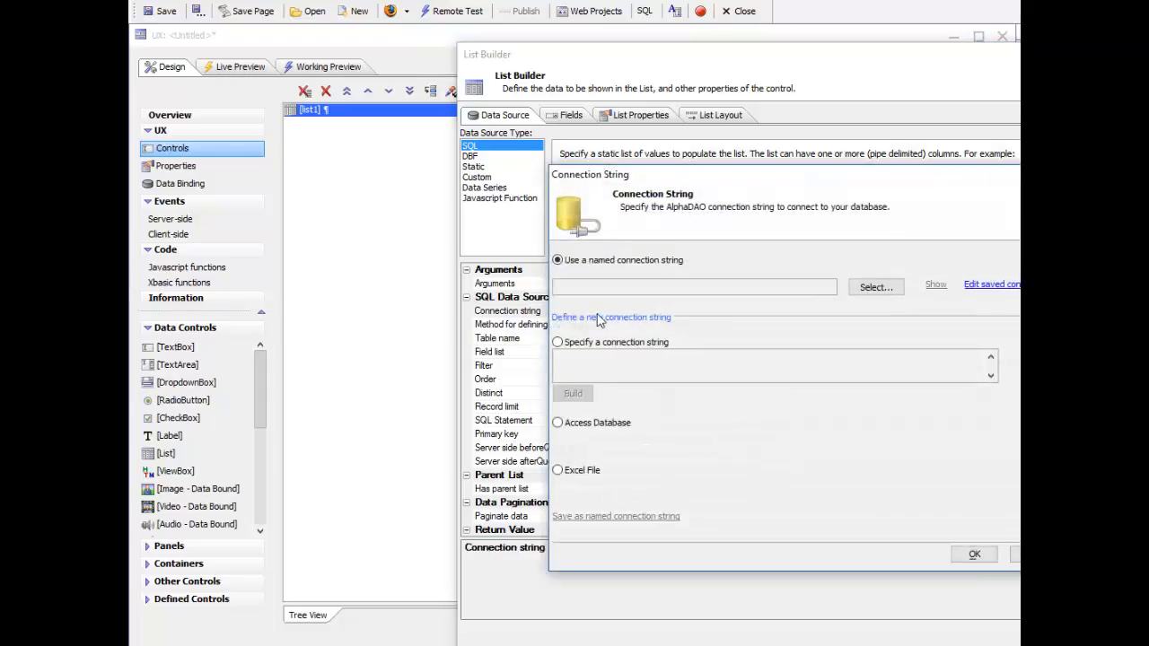
left_click(873, 287)
type("n")
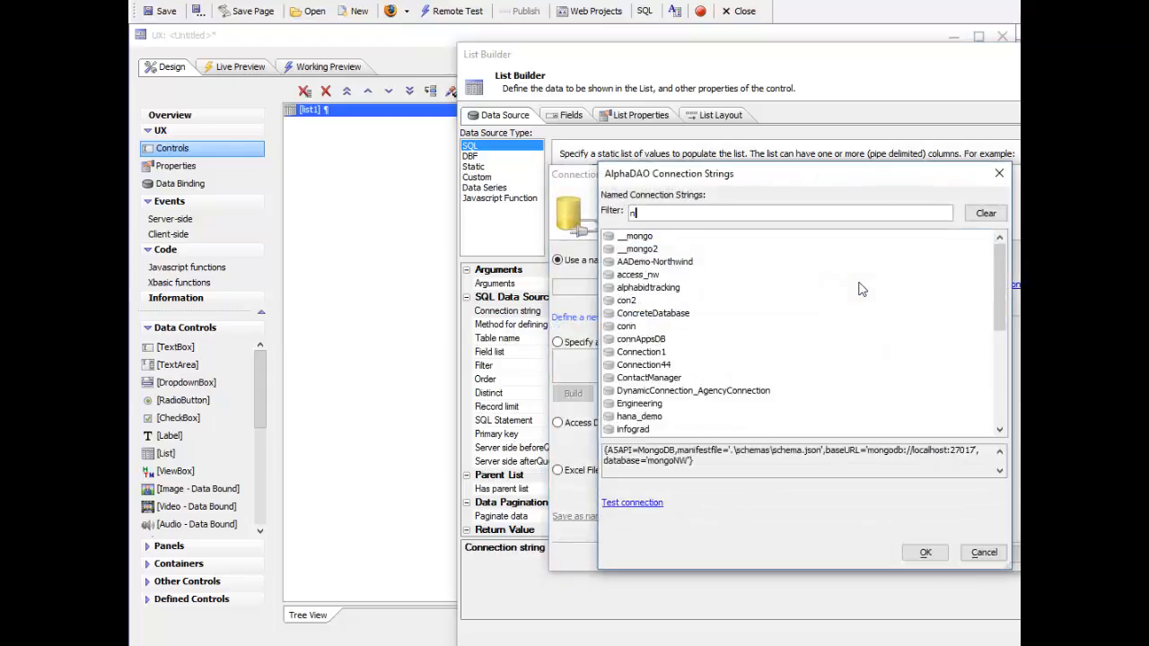
type("or")
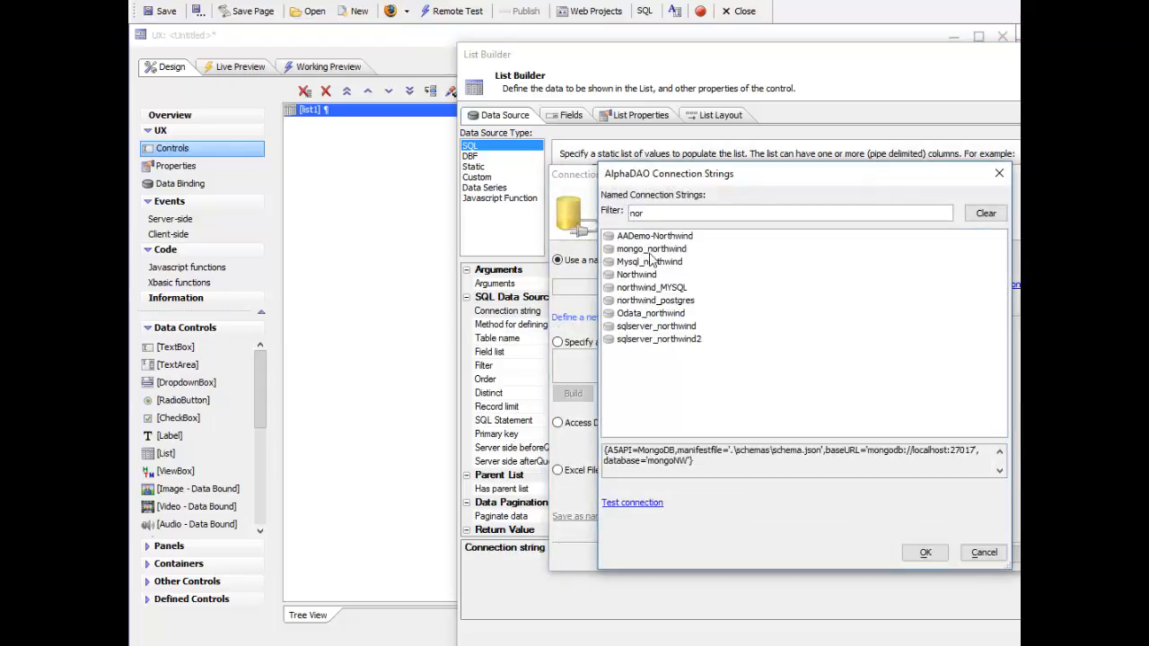
double_click(624, 276)
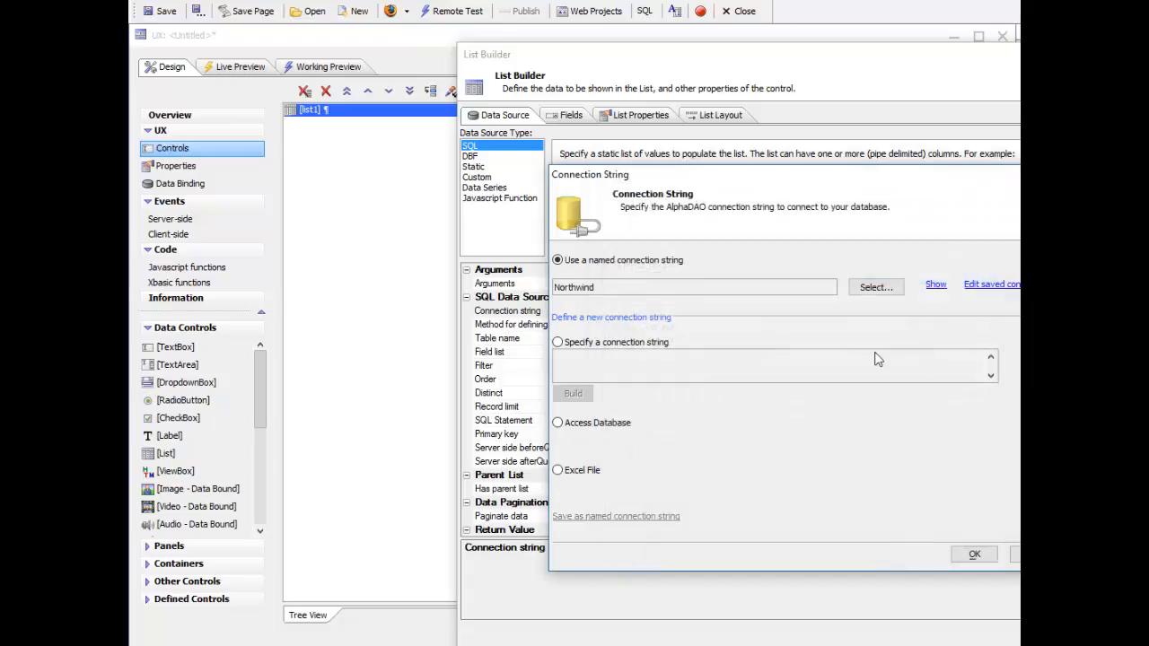
left_click(976, 555)
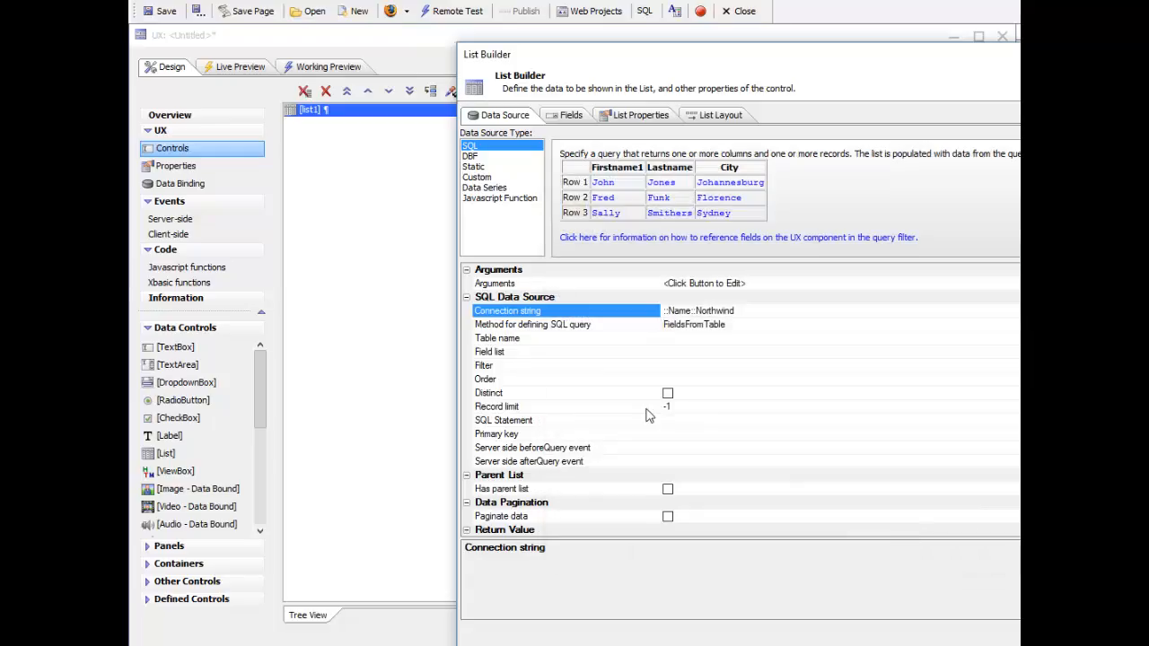
Step: Choose Orders as the table for the list's SQL data source
left_click(551, 341)
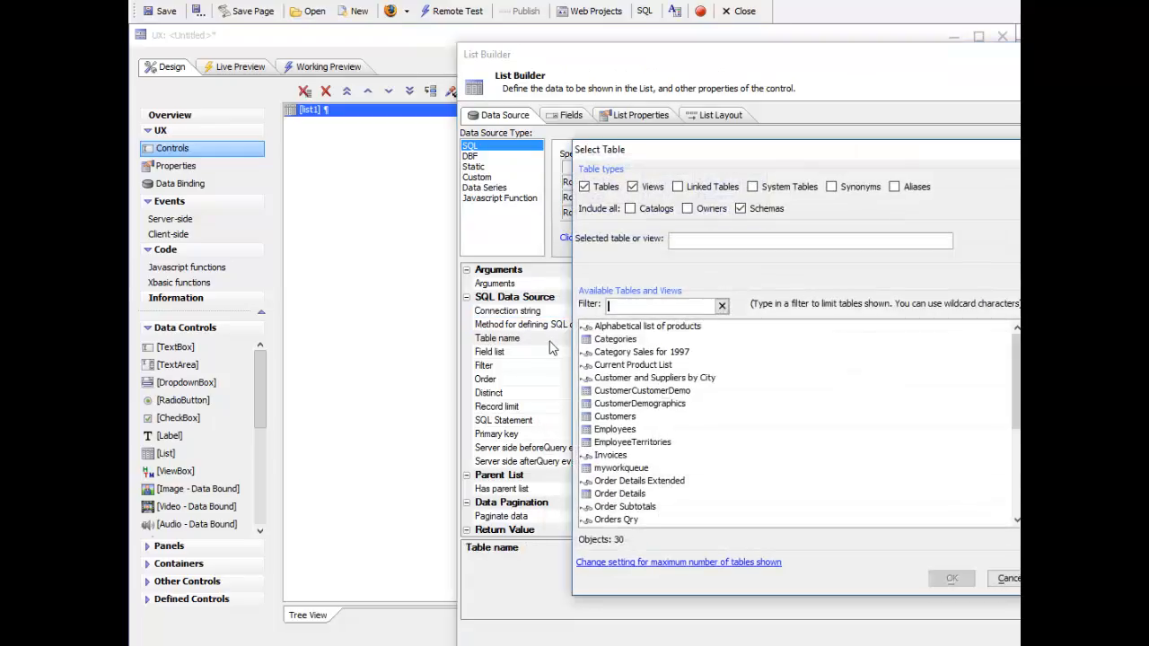
left_click(606, 493)
scroll(607, 493, "down", 2)
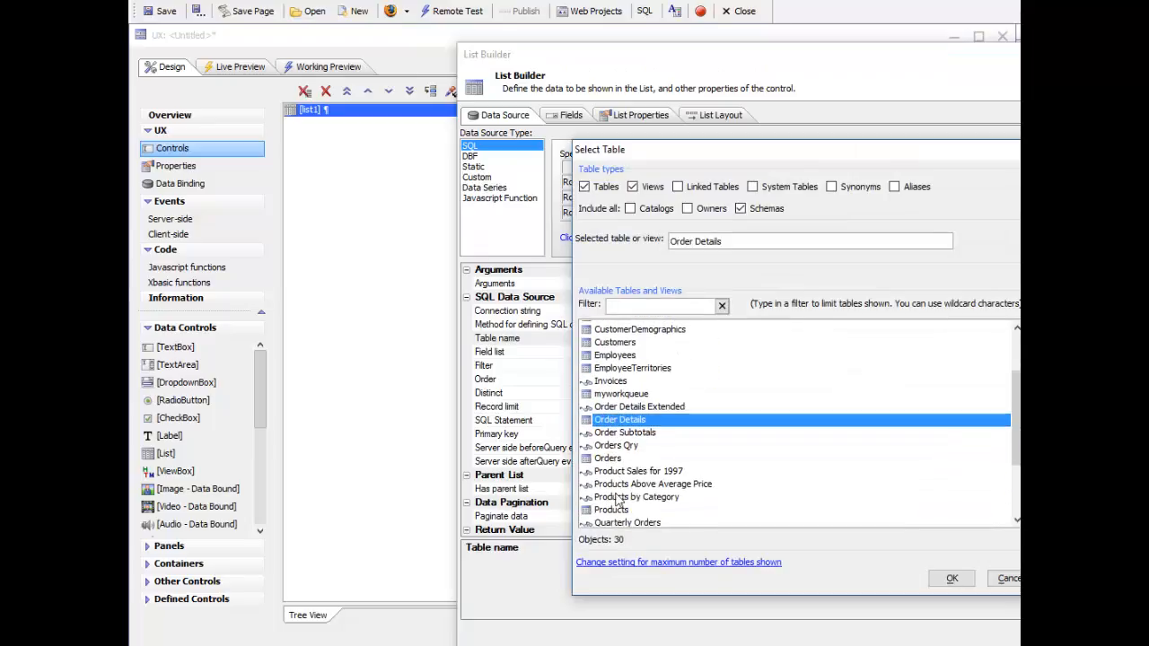
double_click(603, 464)
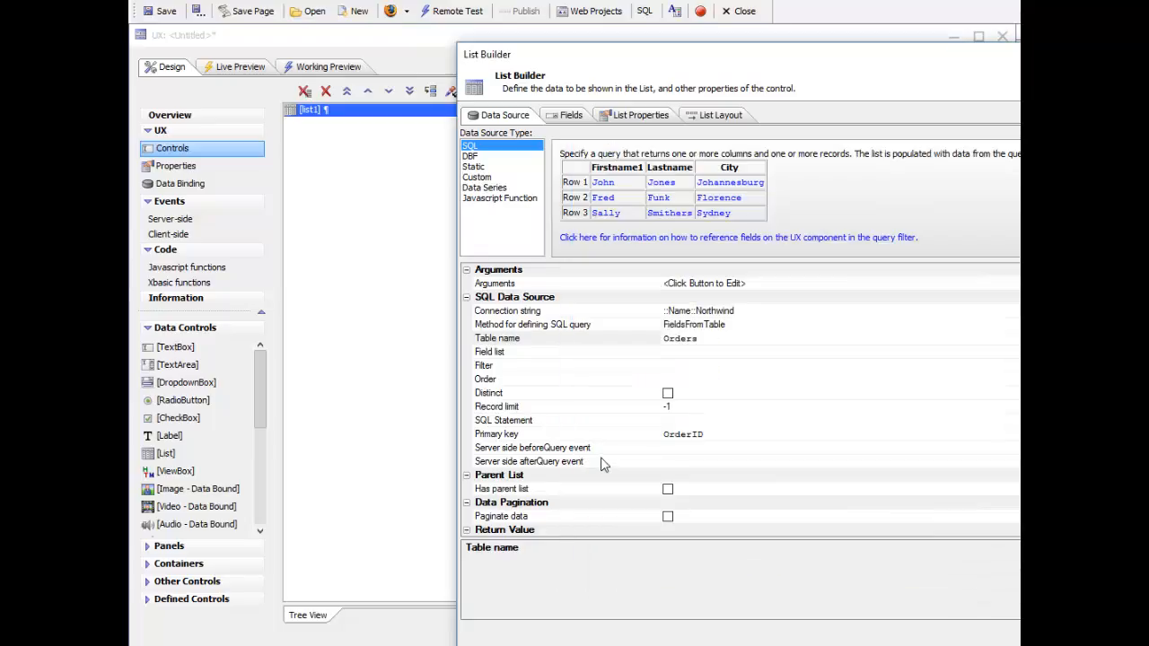
Step: Set the list query's fields to OrderID, CustomerID, EmployeeID and OrderDate
double_click(522, 354)
left_click(607, 293)
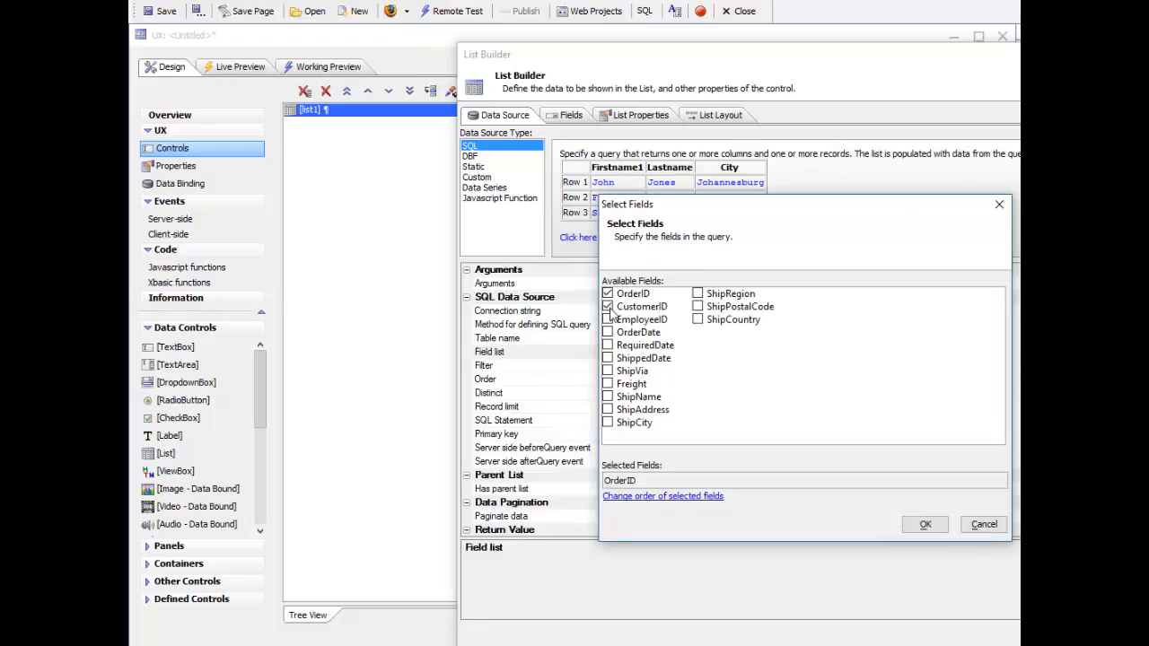
left_click(607, 306)
left_click(607, 320)
left_click(608, 332)
left_click(919, 524)
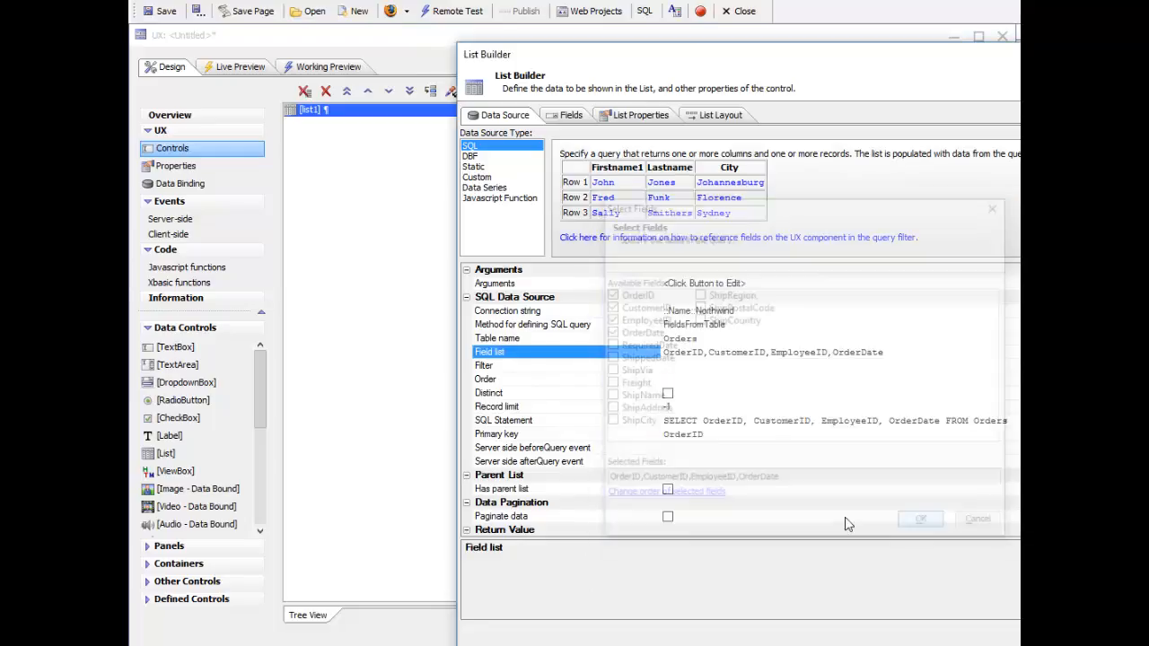
Step: Set the list's return value type to PrimaryKey and turn on data pagination
left_click(514, 461)
scroll(529, 458, "down", 3)
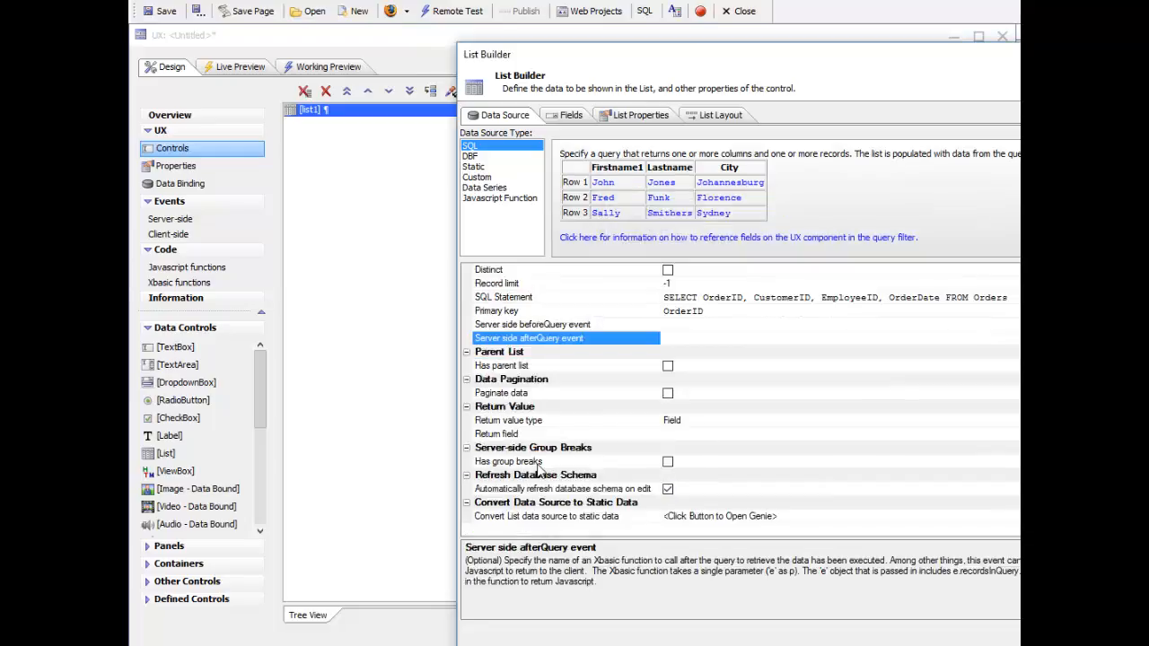
double_click(593, 425)
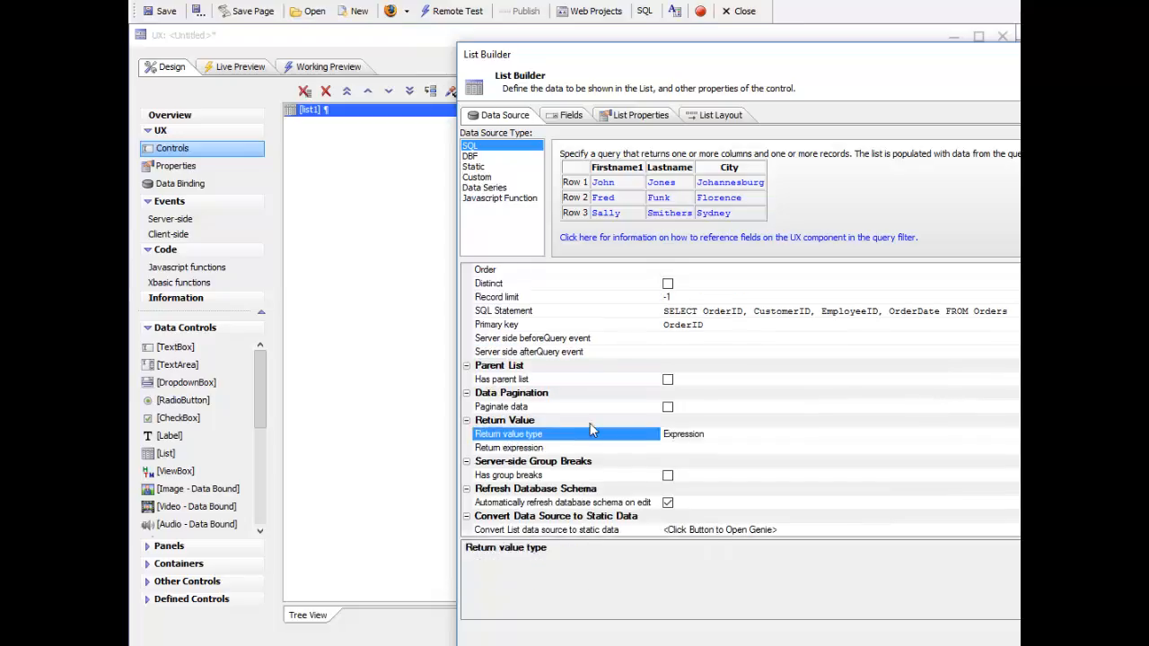
double_click(598, 437)
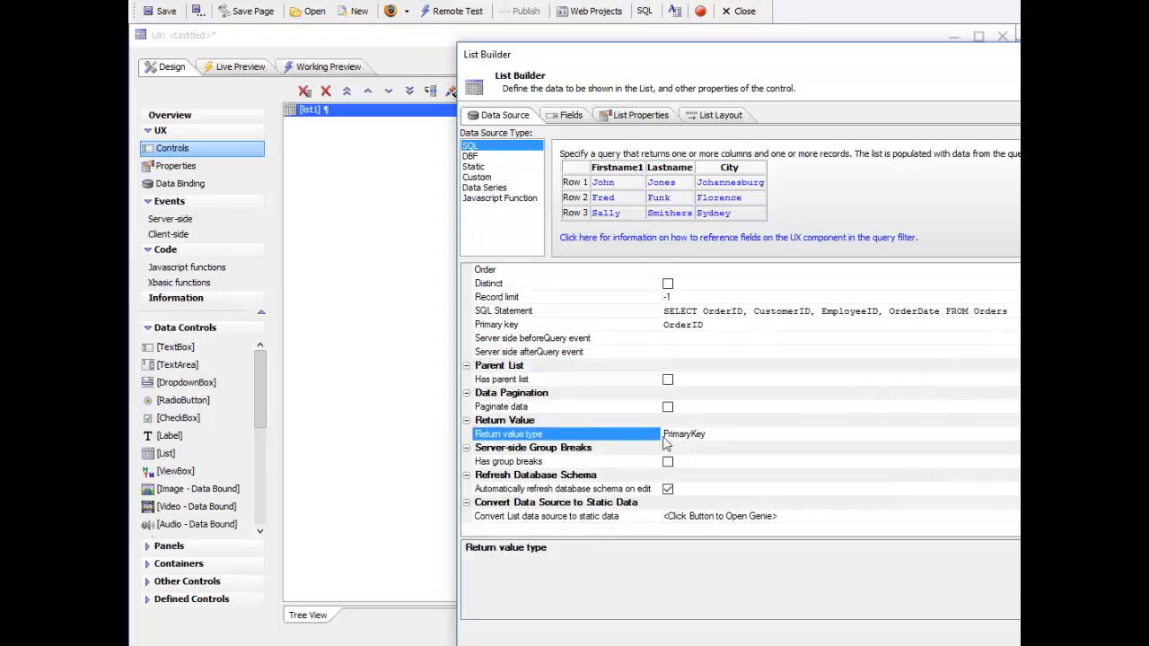
left_click(668, 408)
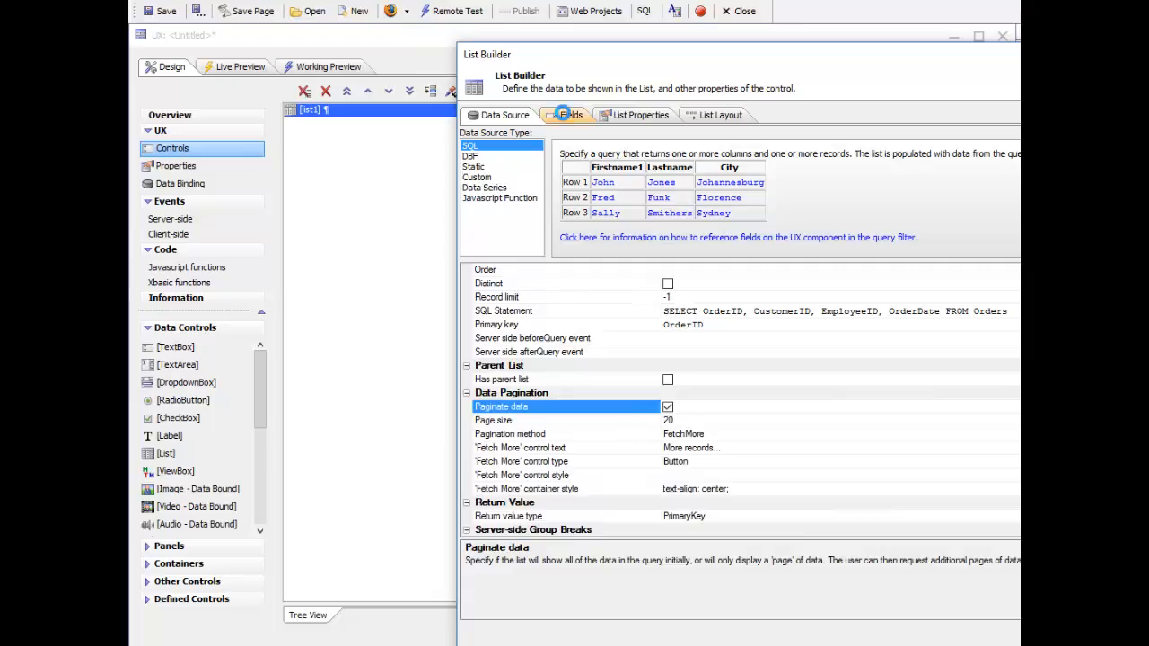
Step: Change the list's layout type to Freeform in its layout properties
left_click(566, 115)
left_click(714, 115)
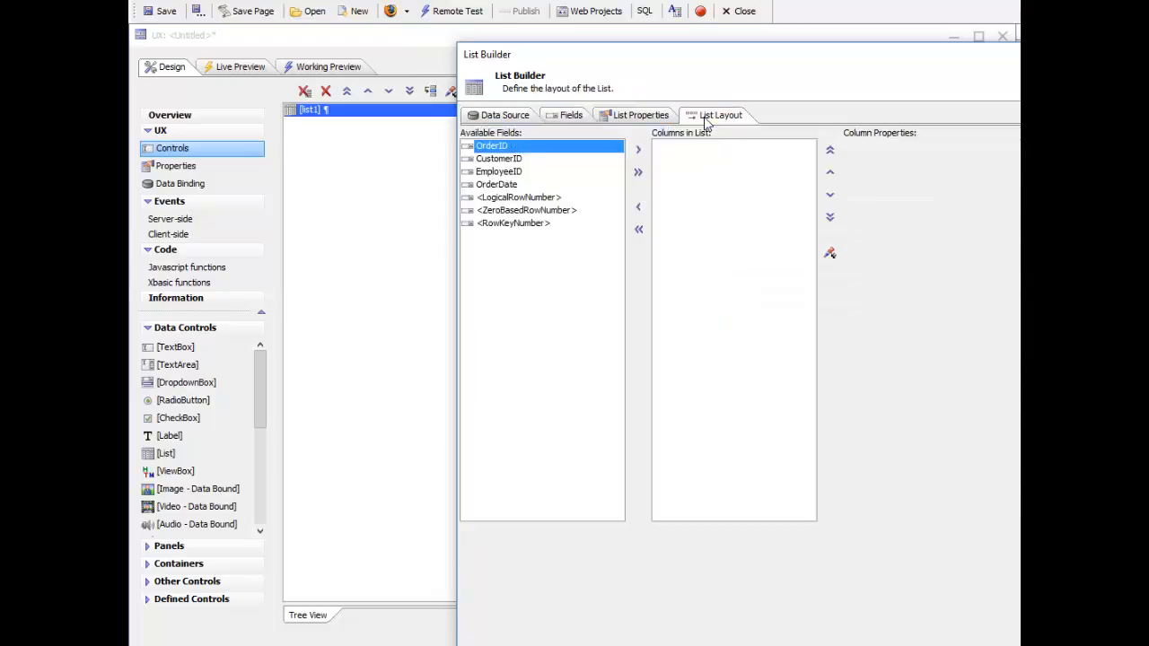
left_click(640, 116)
left_click(648, 462)
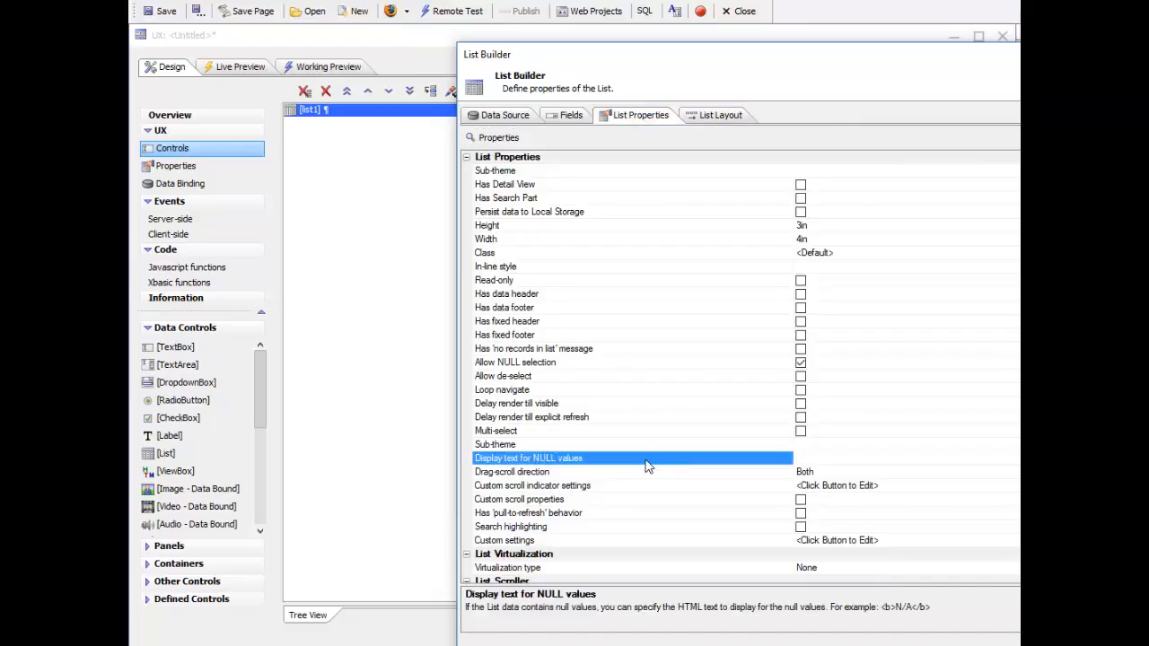
scroll(652, 463, "down", 4)
scroll(653, 463, "down", 3)
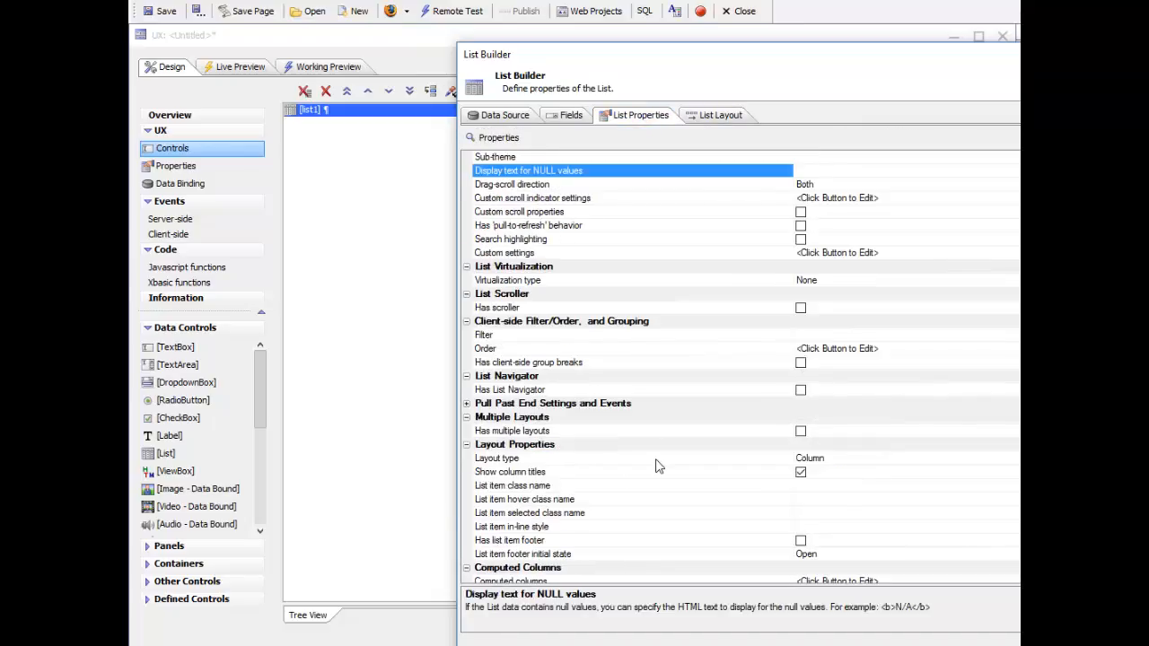
double_click(656, 462)
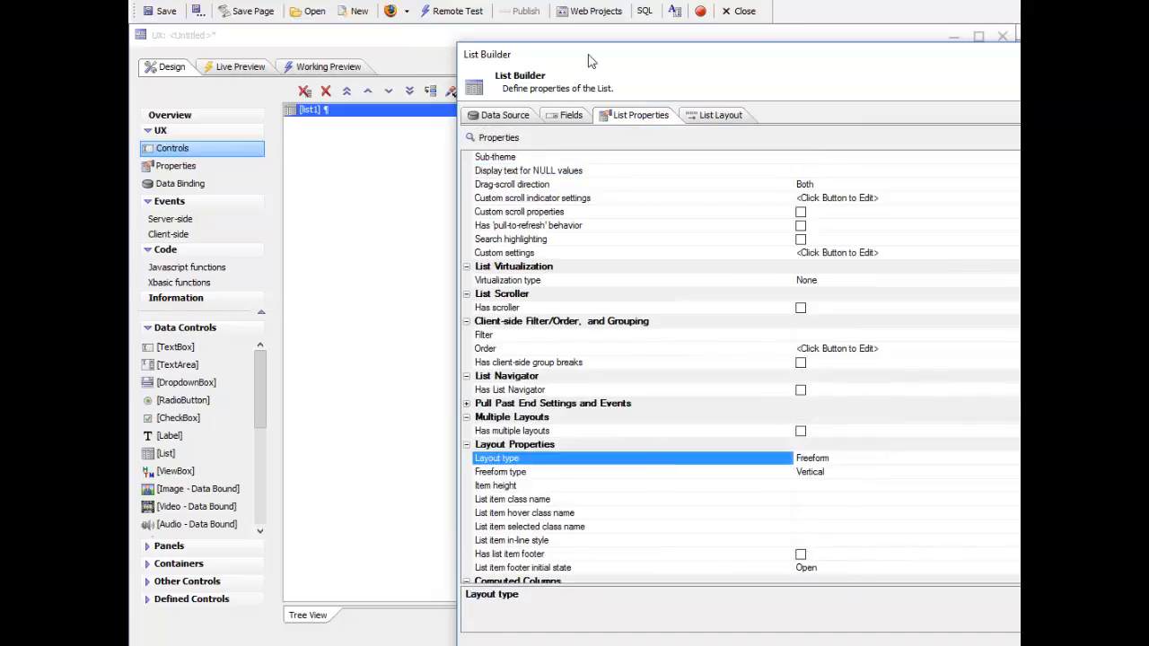
Step: Apply the pre-defined list template containing Level1, Level2, Detail, Context and Summary placeholders to the freeform layout
left_click(694, 122)
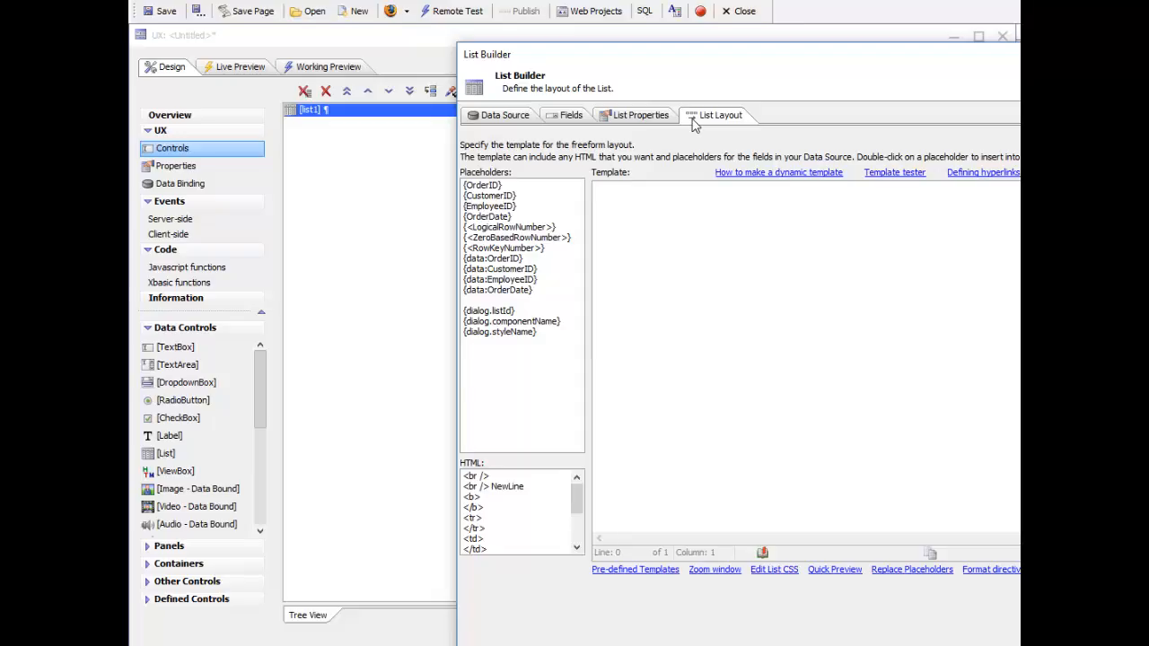
left_click(637, 571)
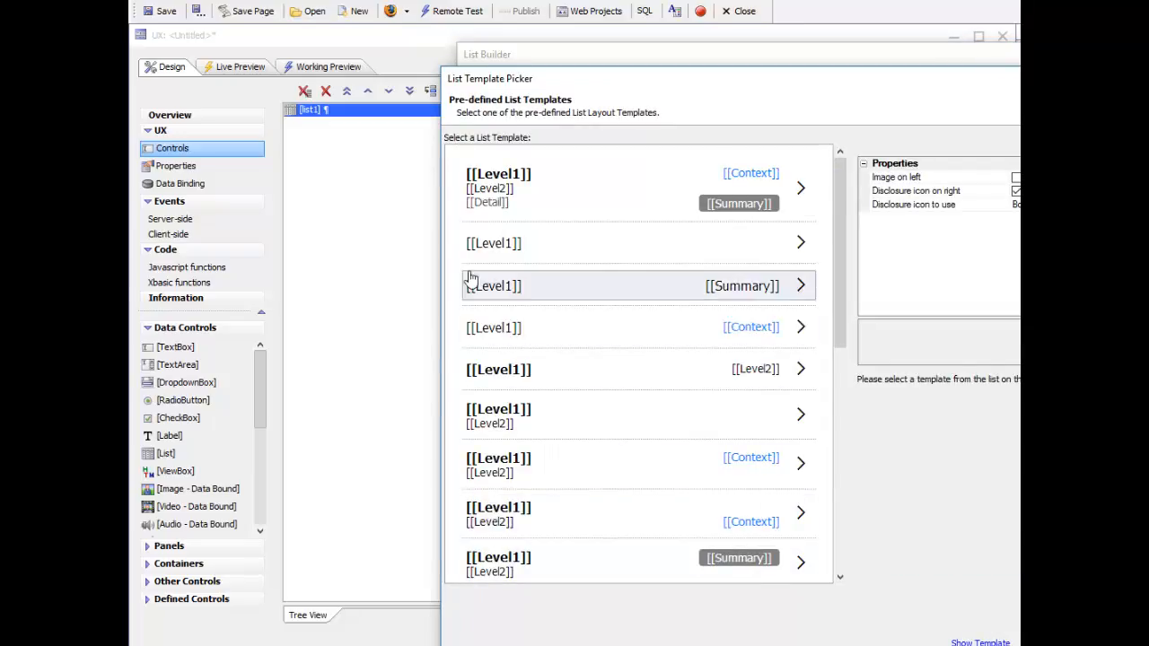
left_click(495, 192)
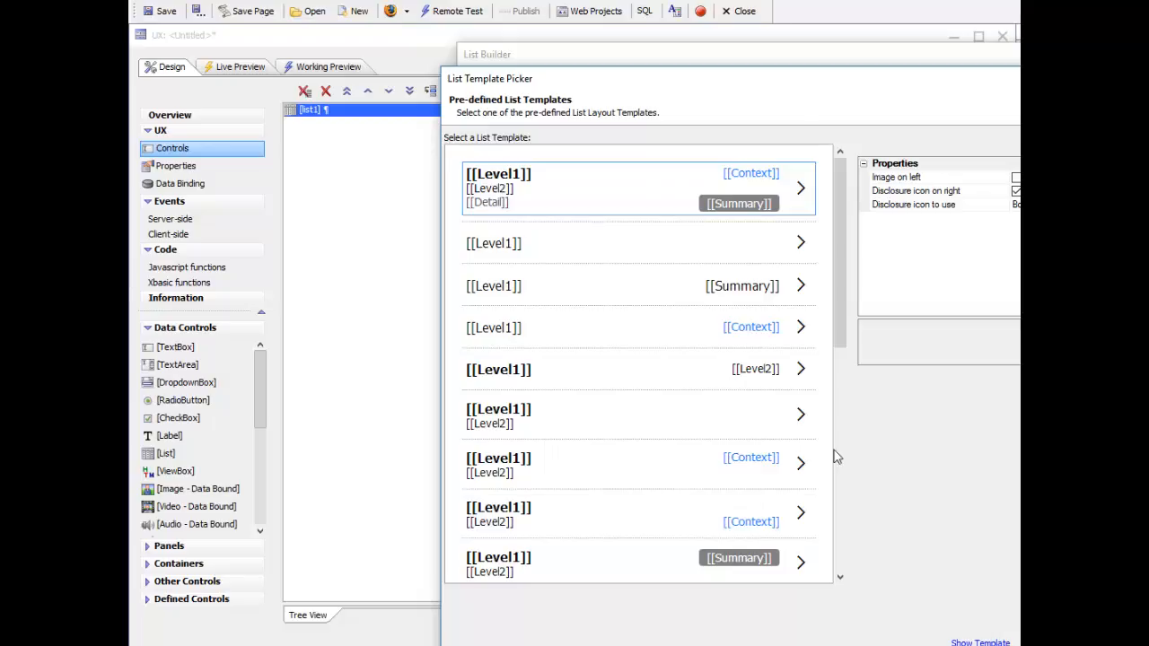
left_click_drag(605, 82, 429, 39)
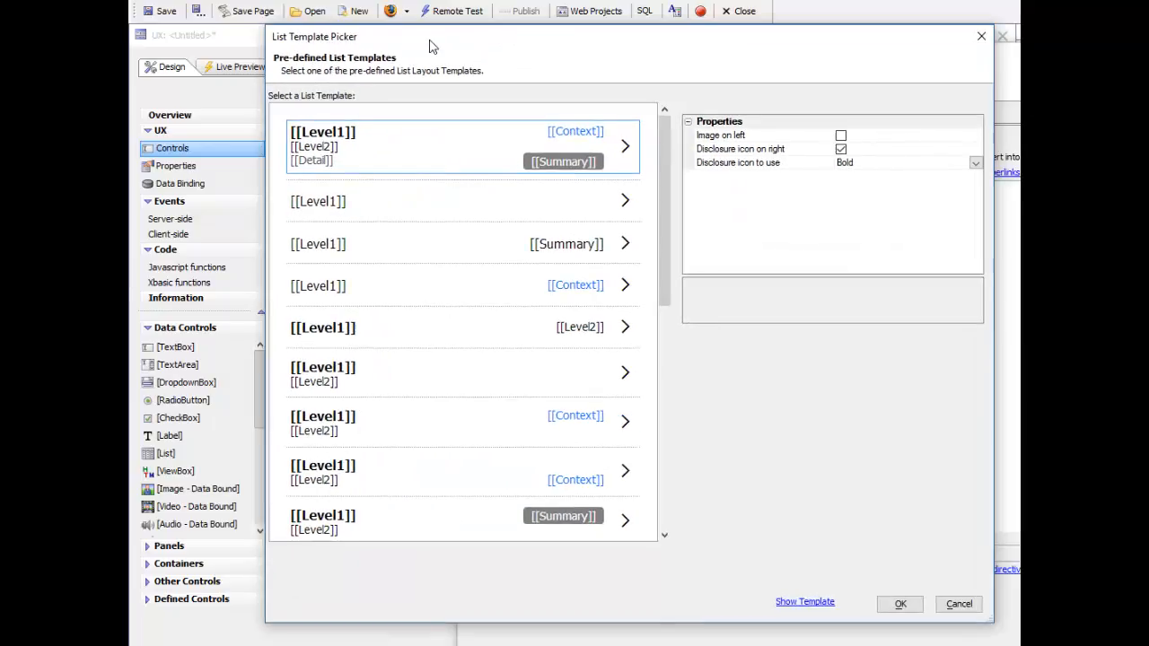
left_click(900, 604)
Step: Map the template placeholders Context to {OrderID}, Level1 to {CustomerID} and Level2 to {EmployeeID}
left_click(998, 313)
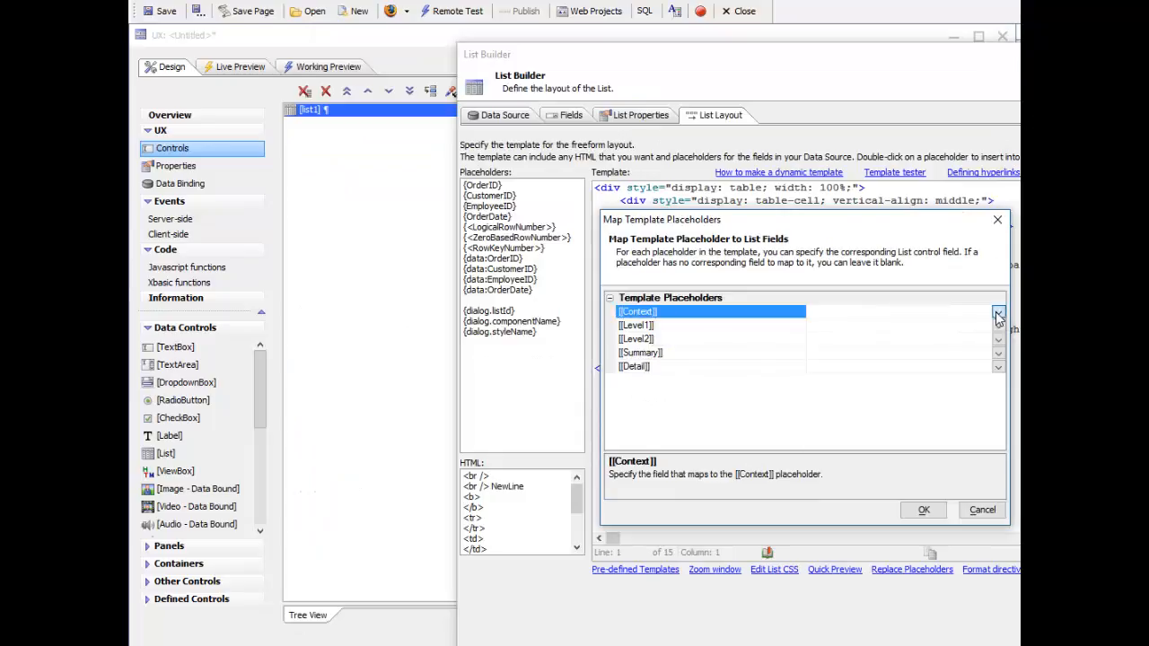
left_click(822, 331)
left_click(697, 327)
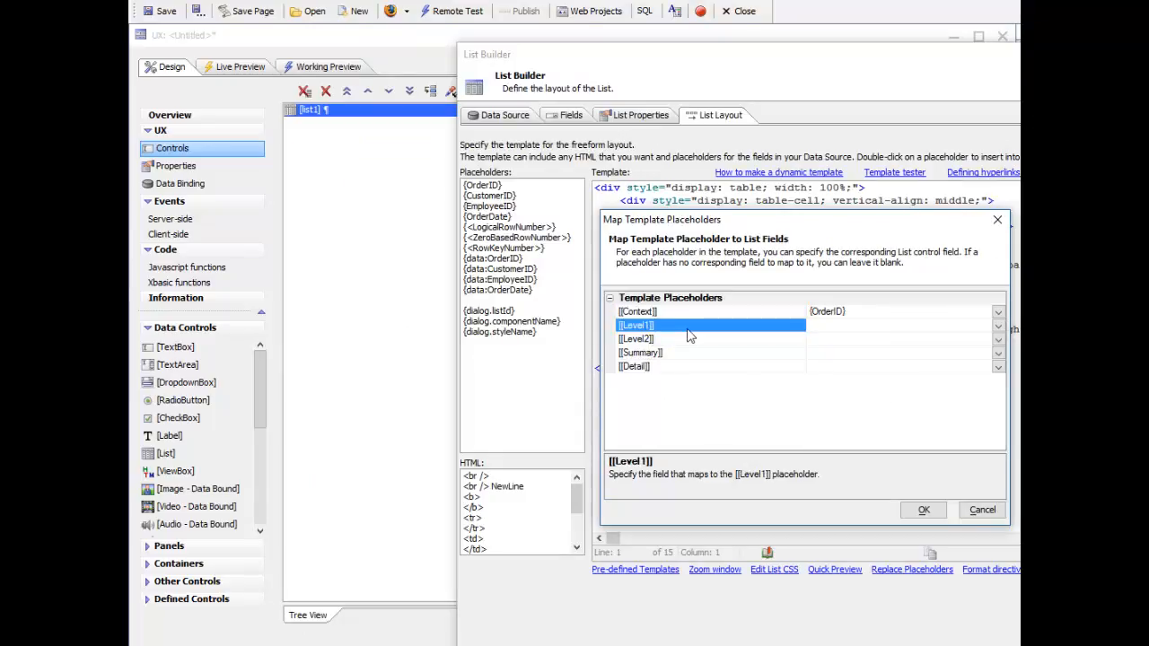
left_click(997, 326)
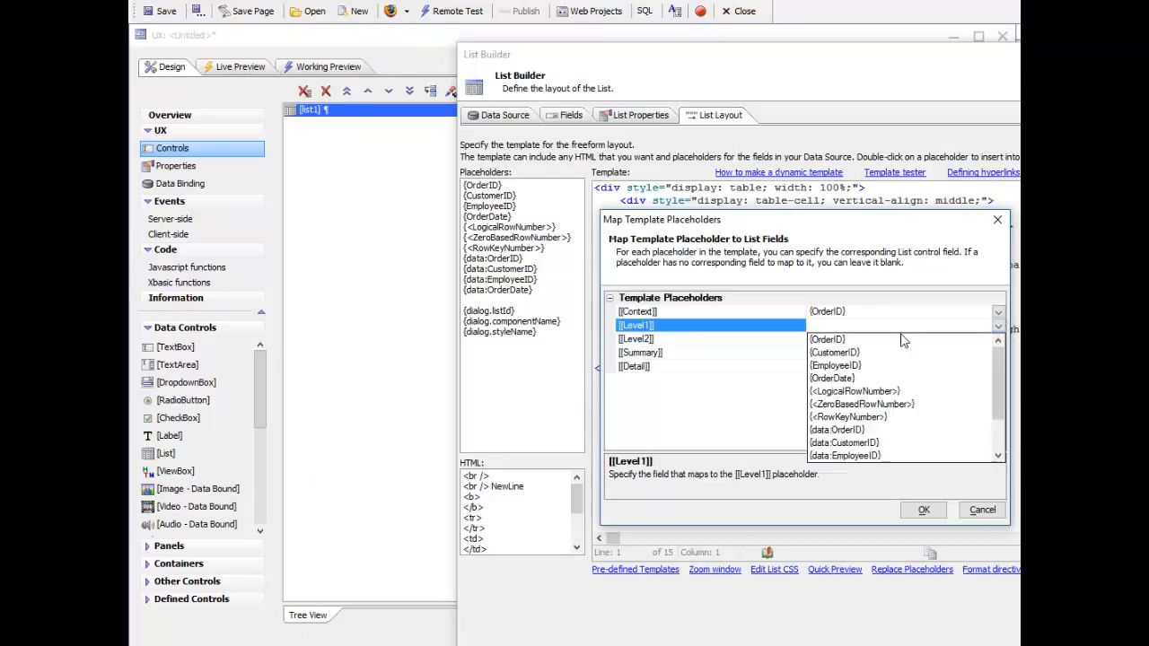
left_click(839, 353)
left_click(698, 340)
left_click(998, 339)
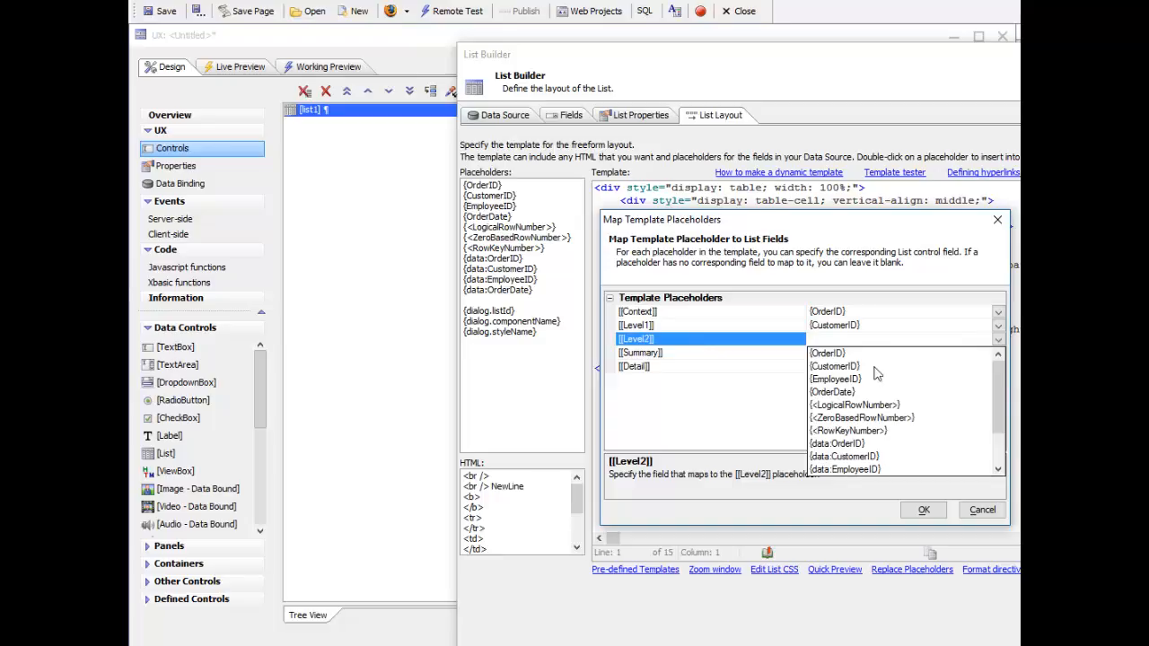
left_click(840, 380)
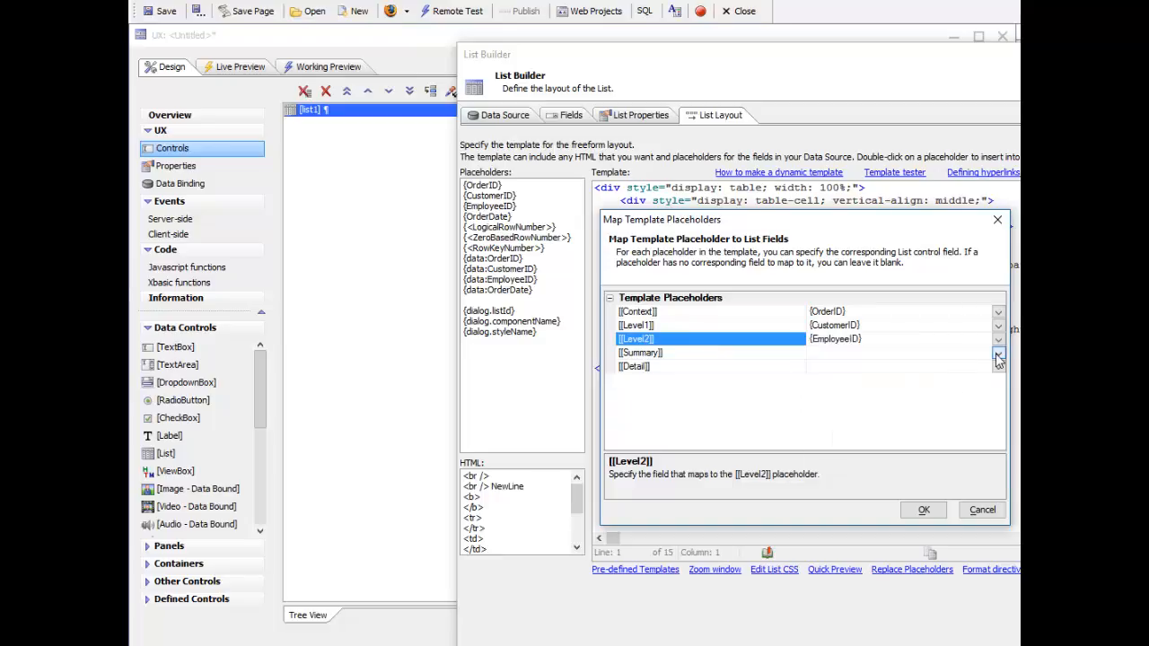
Step: Map both the Summary and Detail placeholders to {OrderDate} and apply the placeholder mapping
left_click(998, 353)
left_click(826, 409)
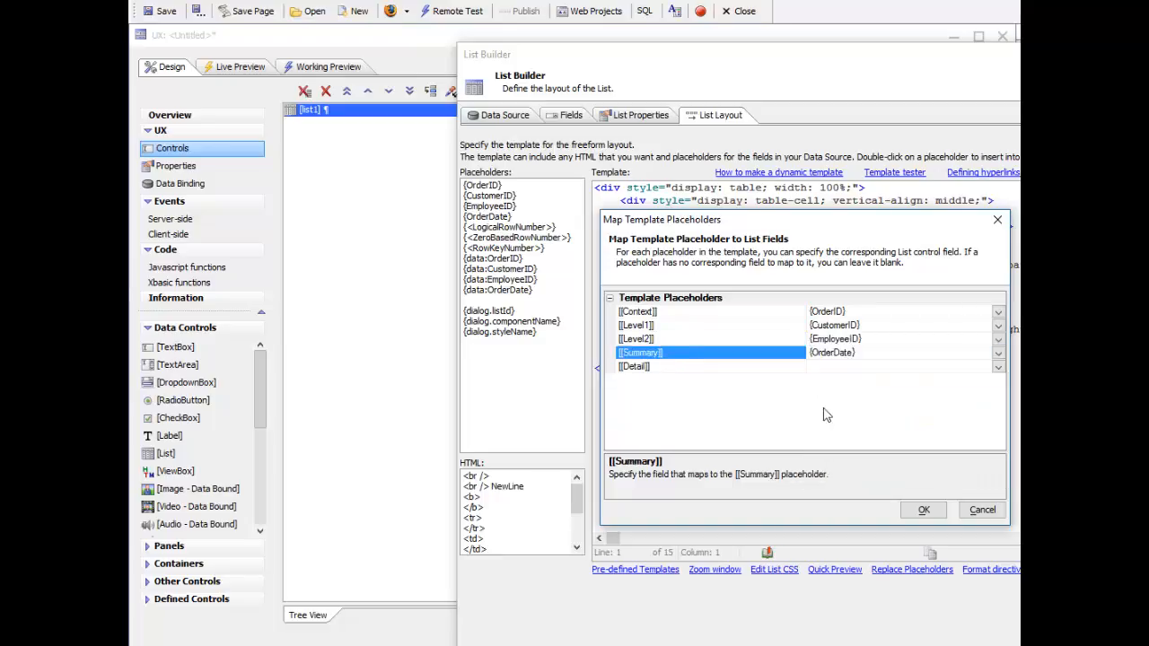
left_click(999, 367)
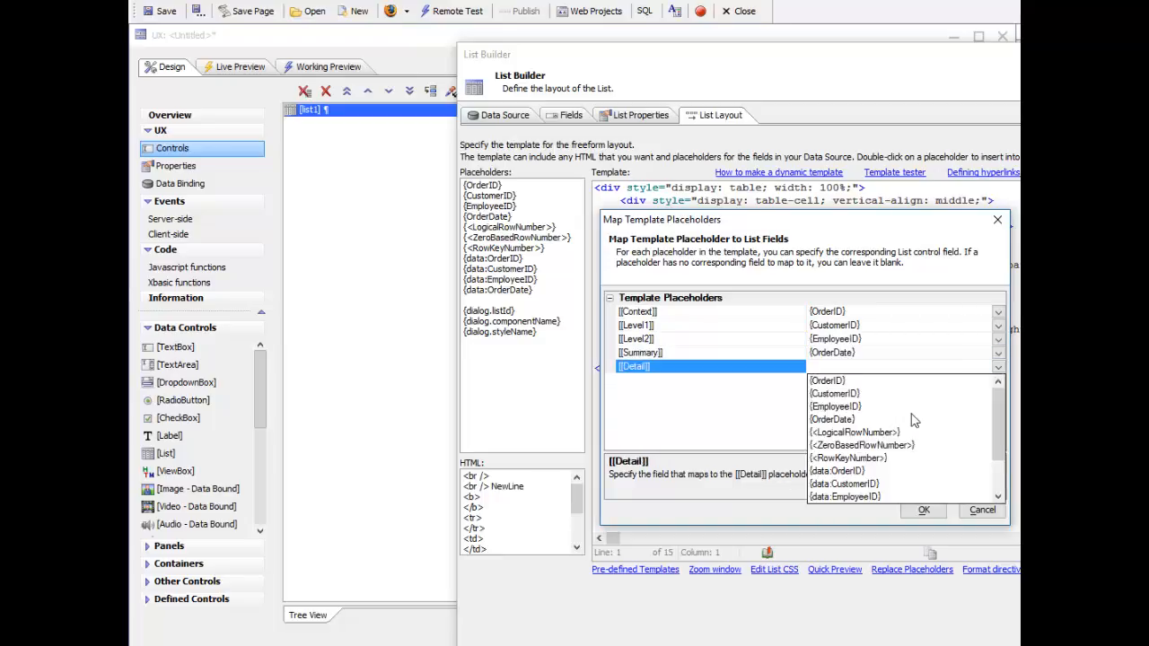
left_click(830, 419)
left_click(924, 510)
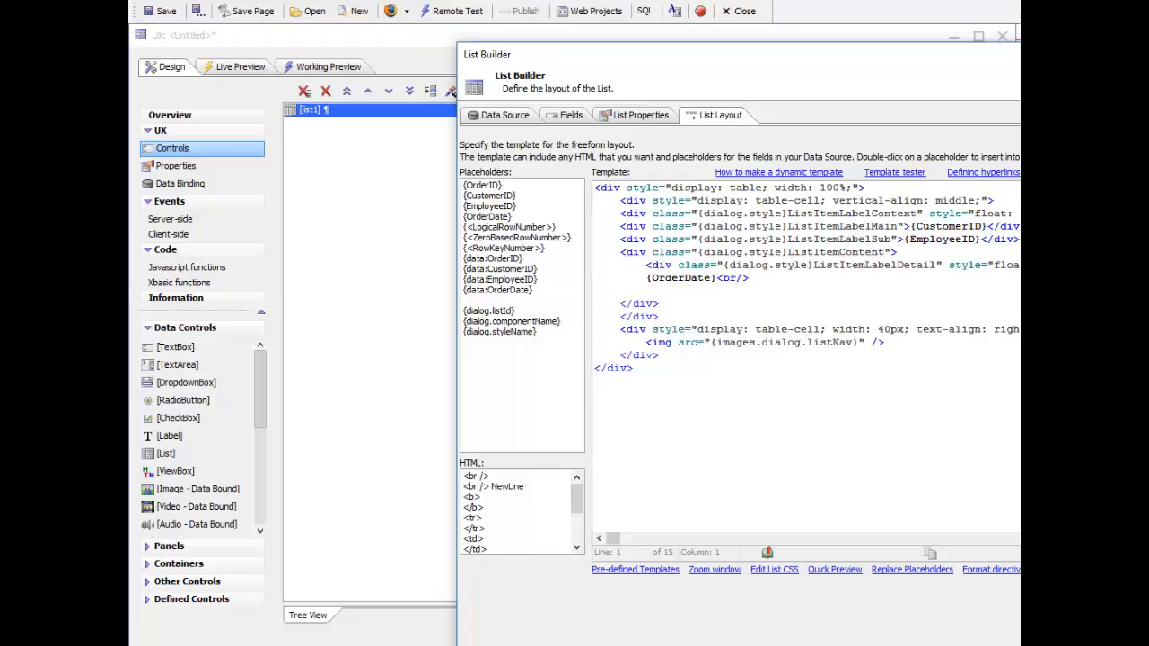
Step: Save the list definition's settings under the name listOrdersFreefromLayout and accept the list definition
left_click(835, 644)
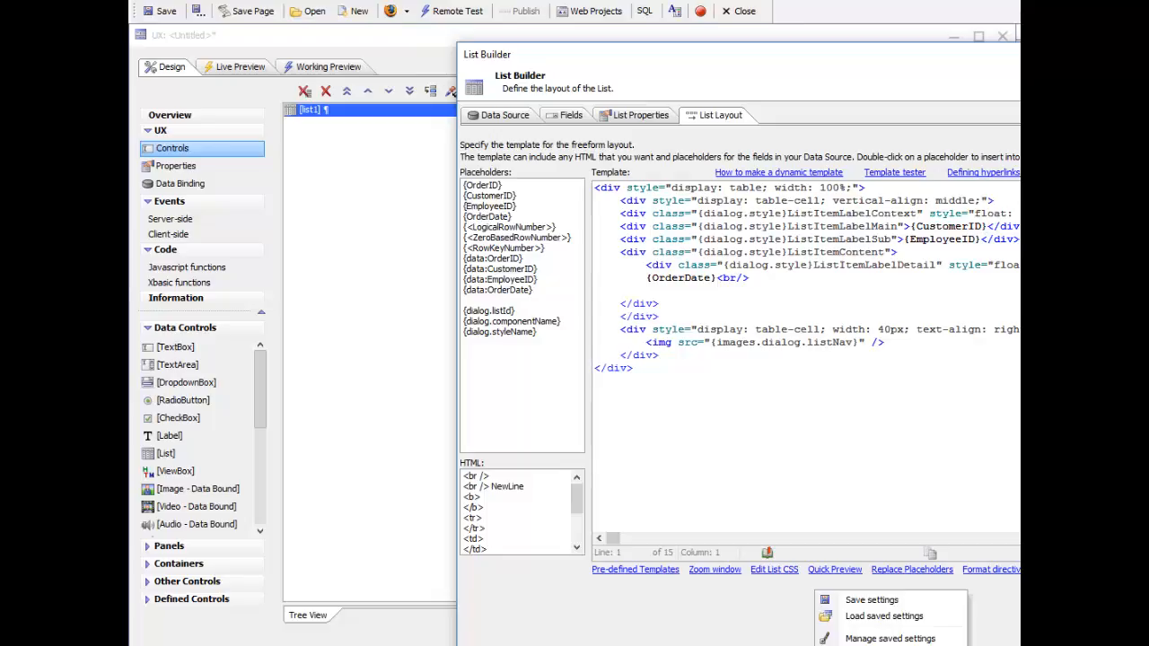
left_click(845, 600)
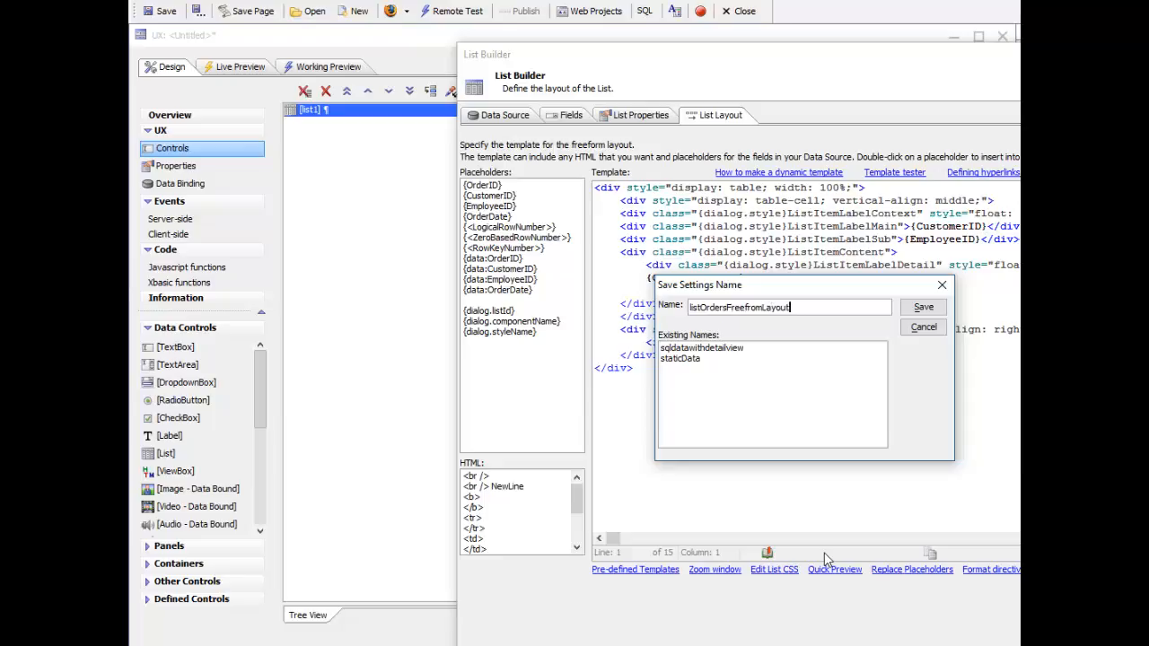
left_click(922, 308)
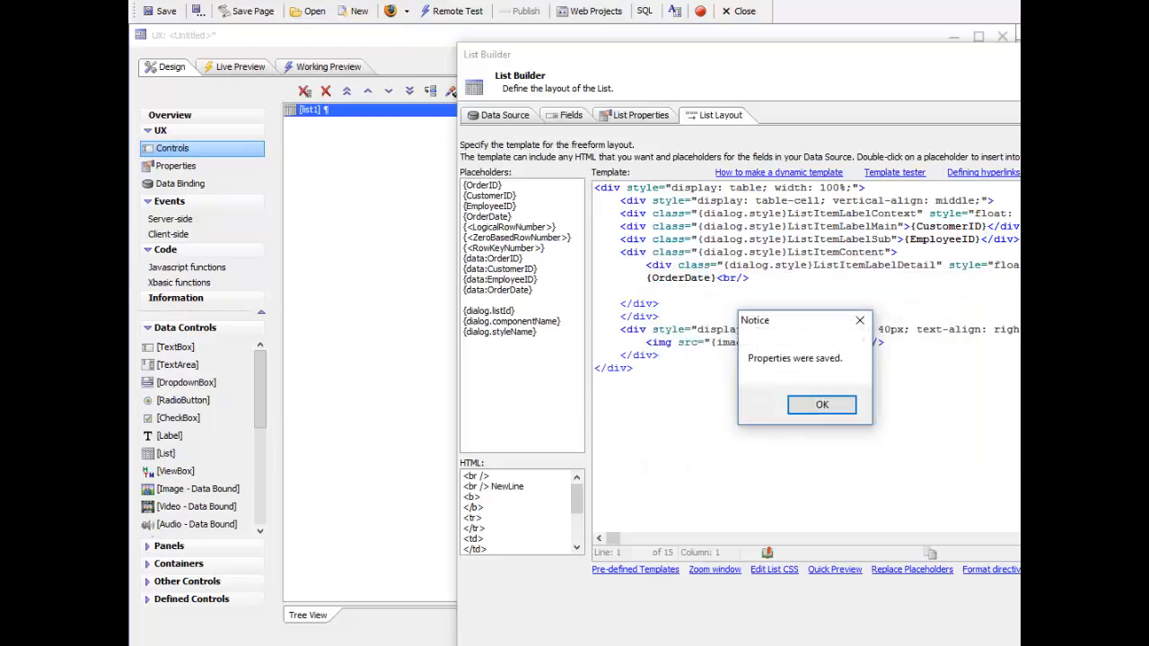
left_click(821, 404)
left_click(940, 641)
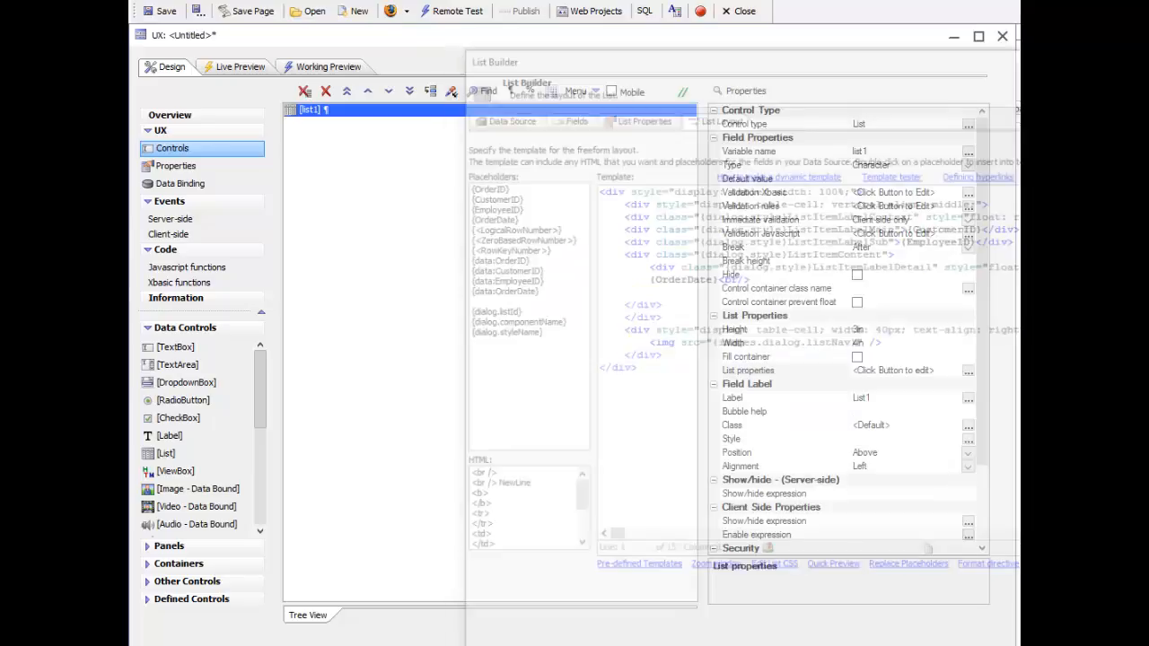
Step: Run the component in Working Preview, look through the order records in the list, and return to the design
left_click(306, 66)
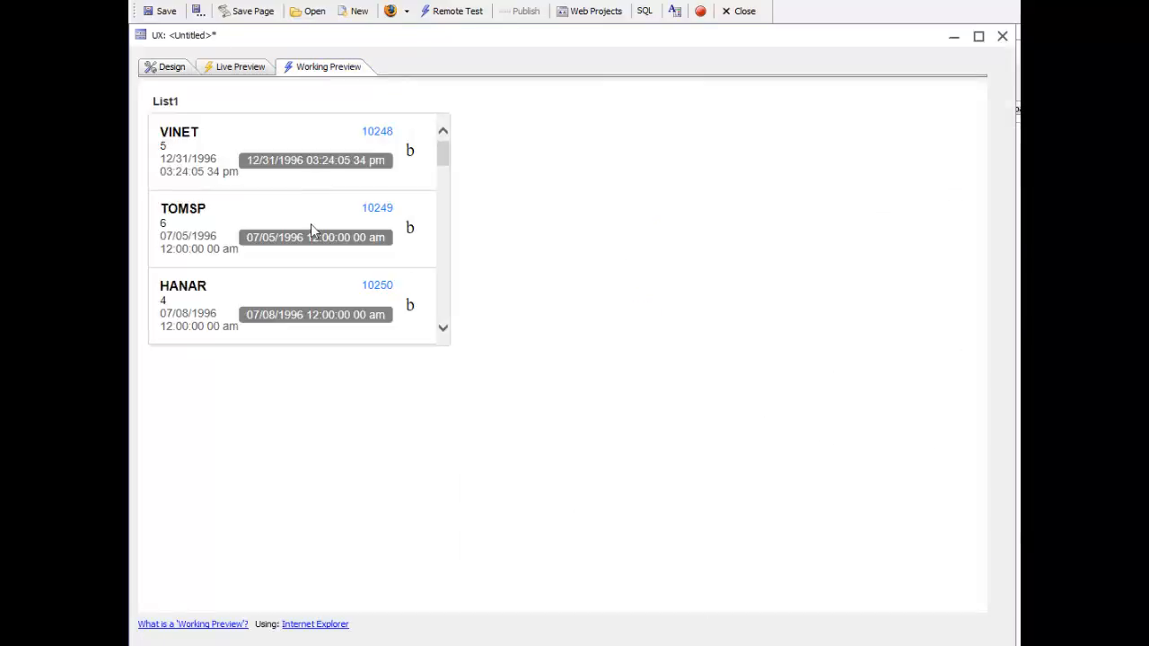
left_click_drag(445, 160, 452, 254)
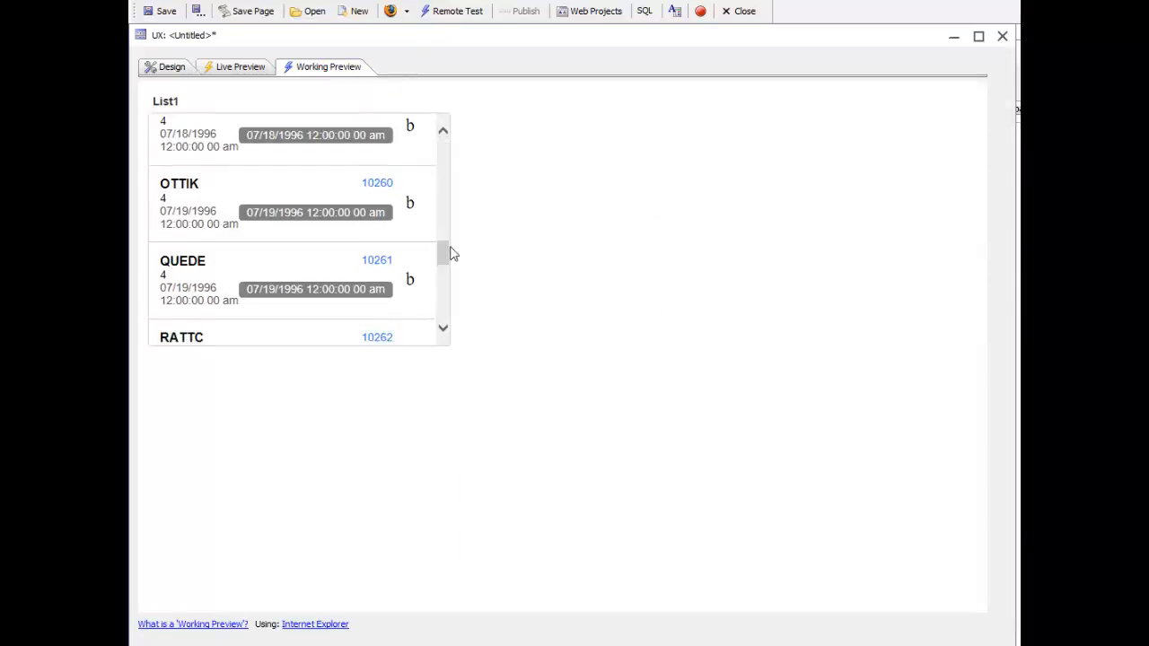
left_click(170, 68)
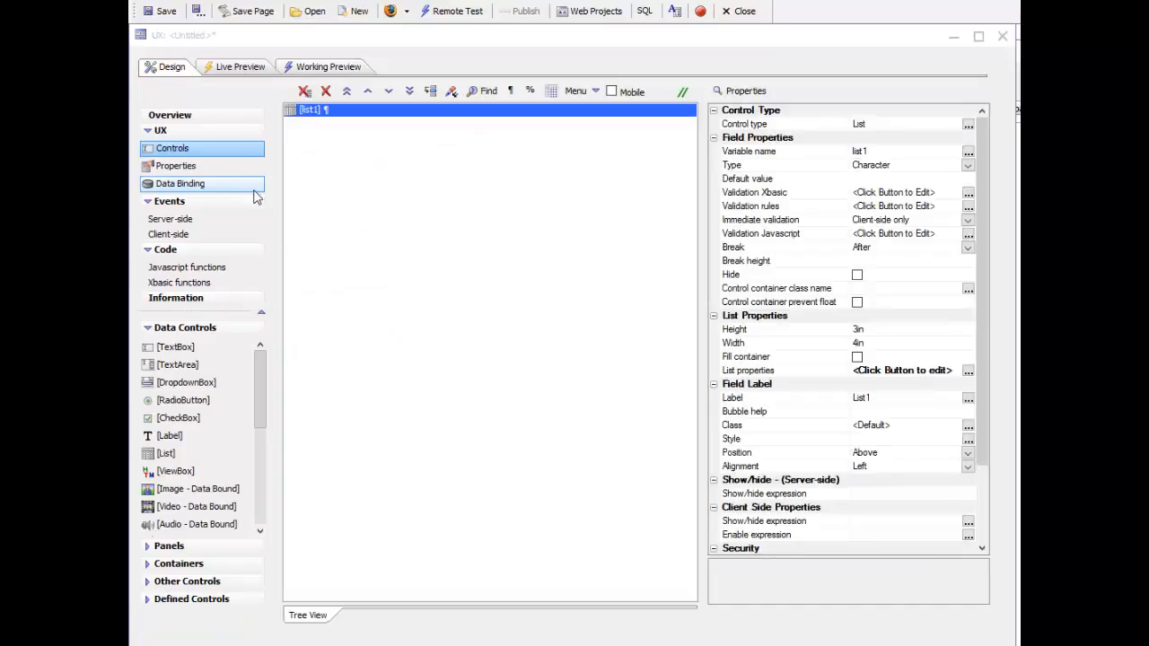
Step: Delete the configured list and add a new List control with the default name and options
left_click(326, 91)
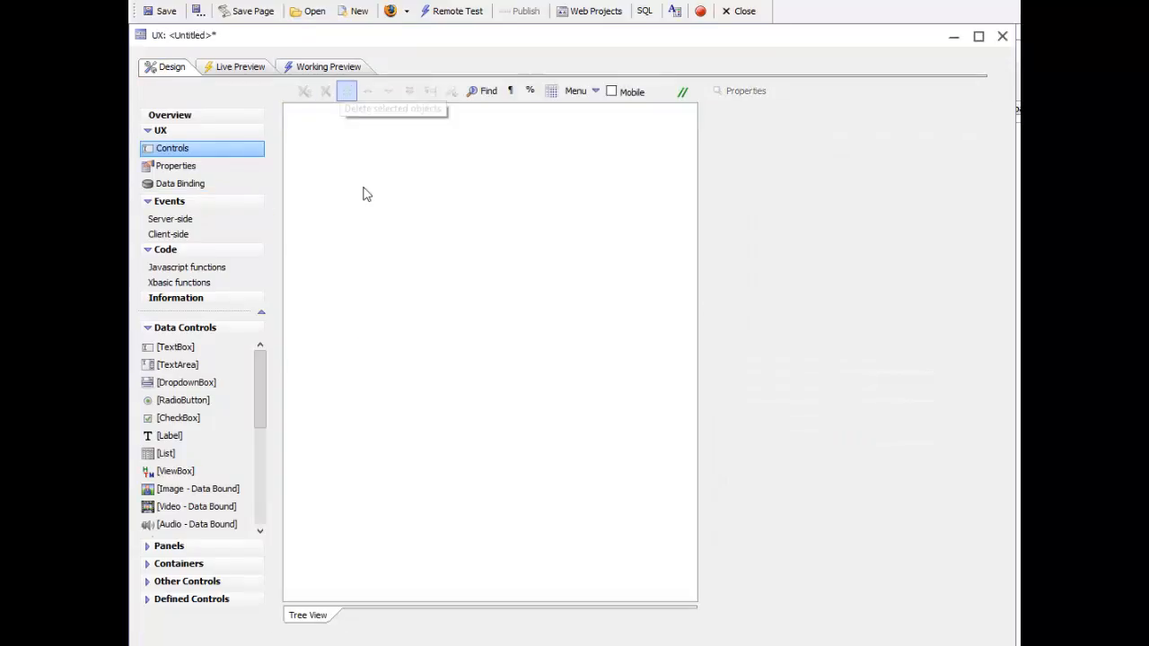
left_click(167, 453)
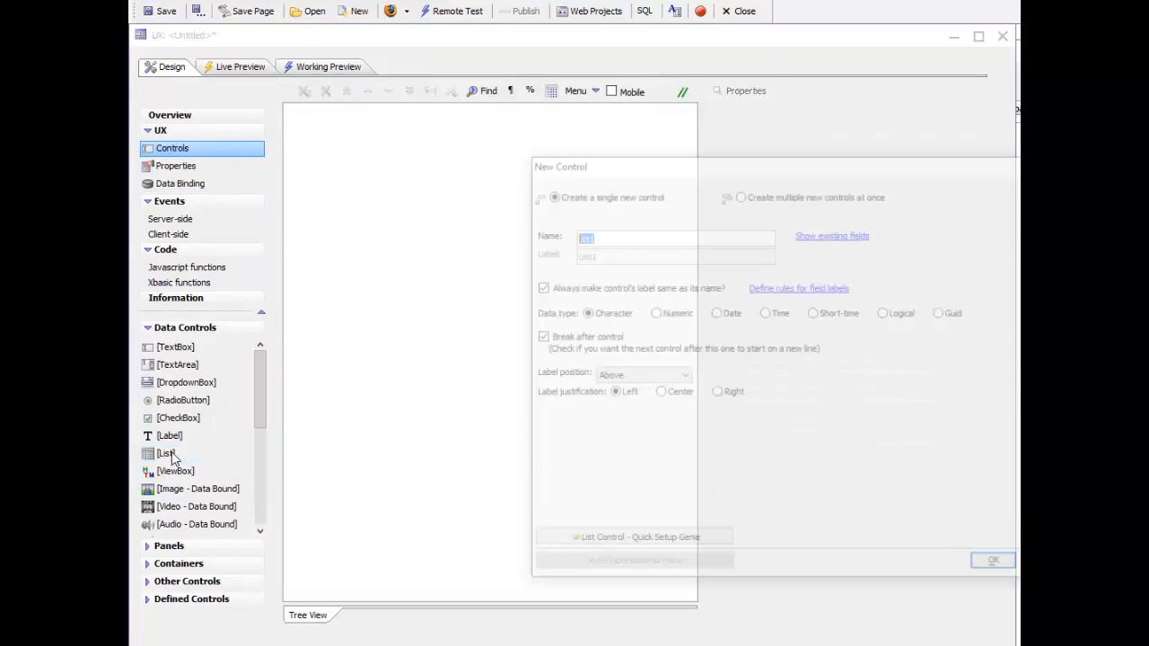
left_click(996, 565)
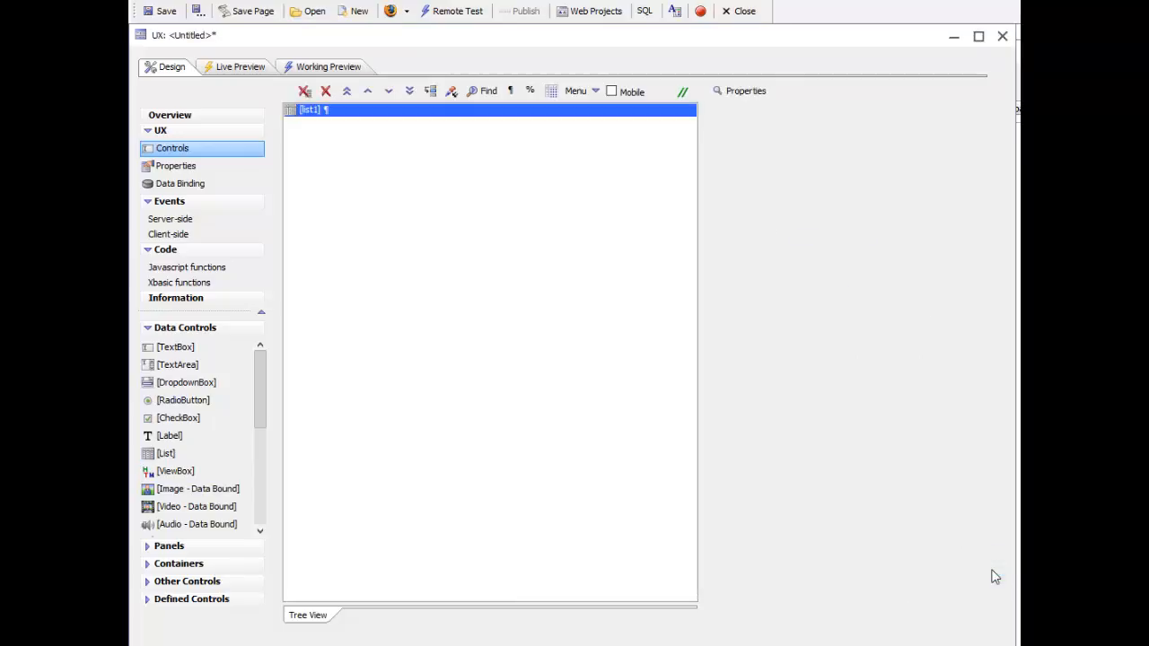
Step: Load the saved listOrdersFreefromLayout settings into the new list1 control, check its freeform layout template, and accept the list definition
left_click(761, 372)
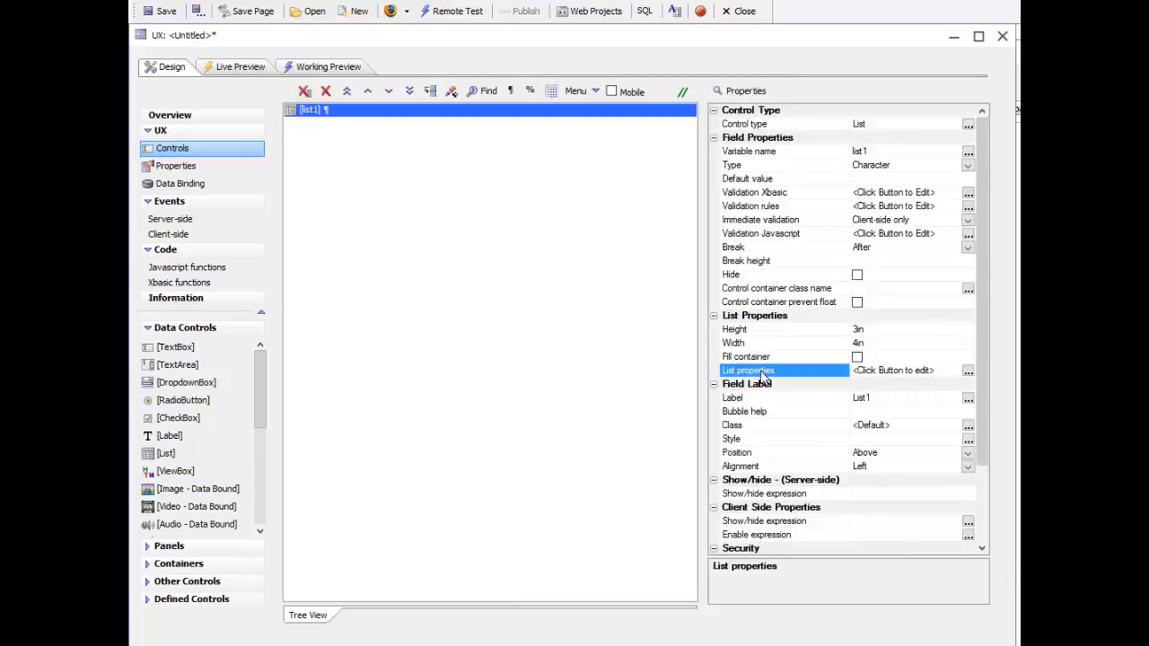
double_click(761, 372)
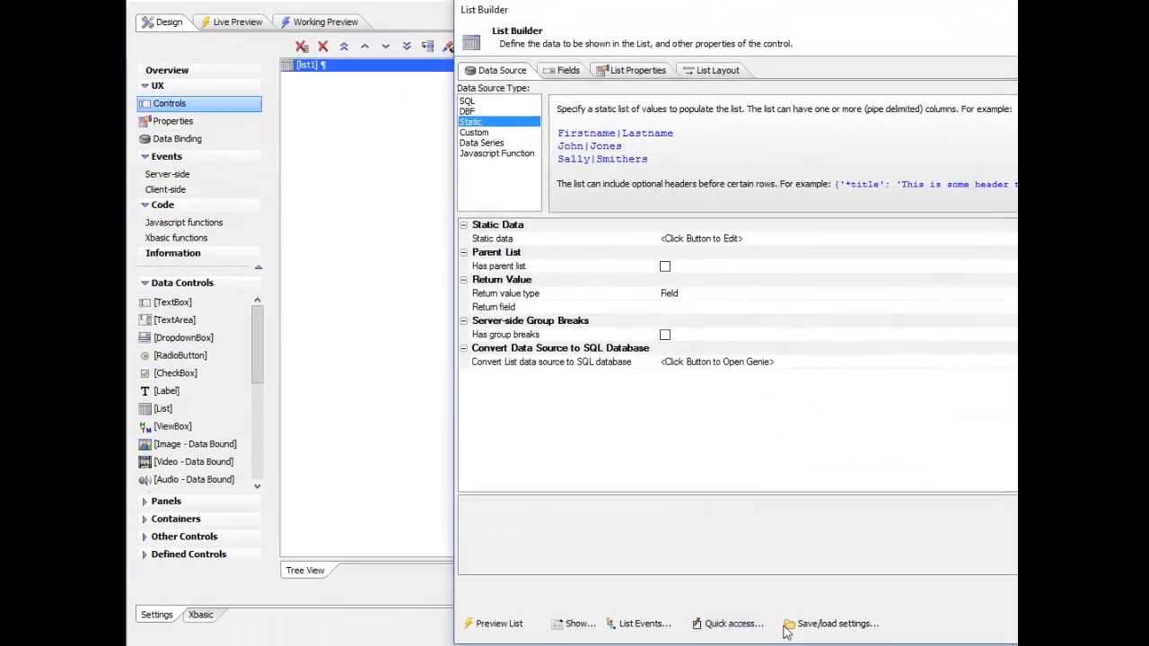
left_click(802, 627)
left_click(859, 577)
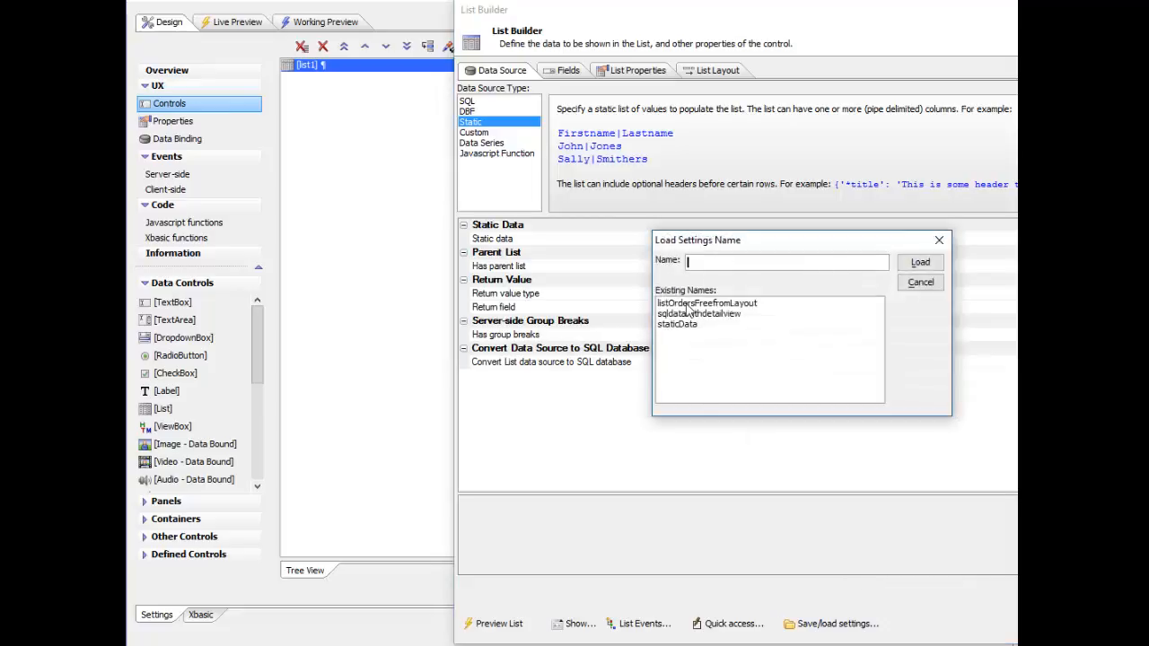
double_click(687, 304)
left_click(714, 71)
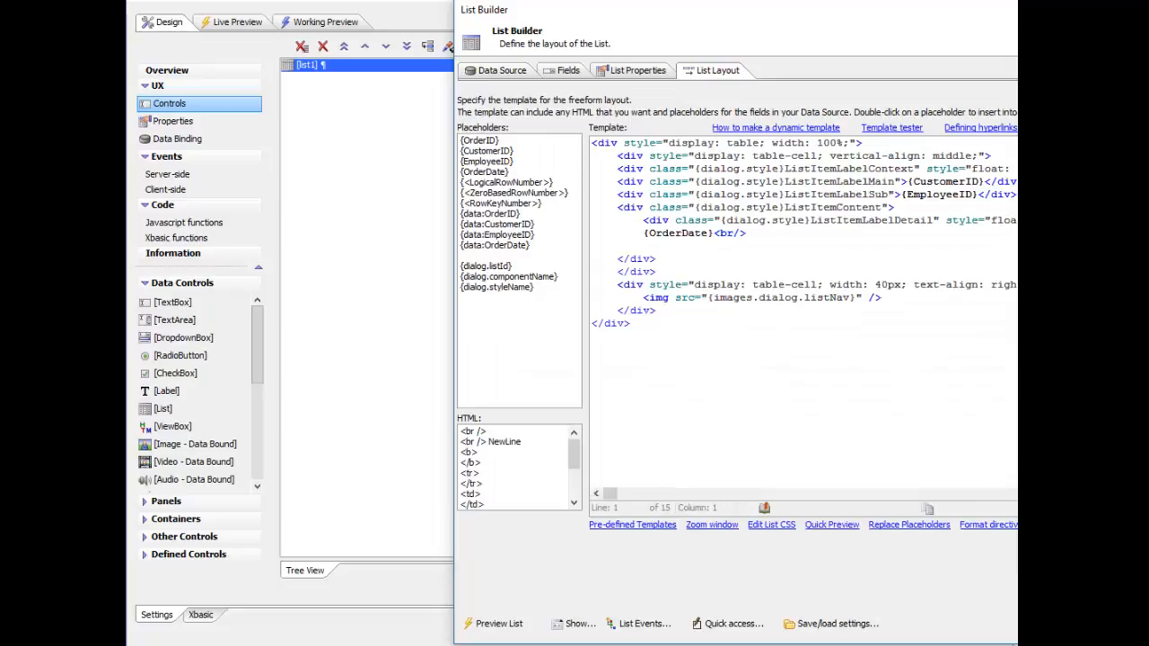
left_click(1059, 624)
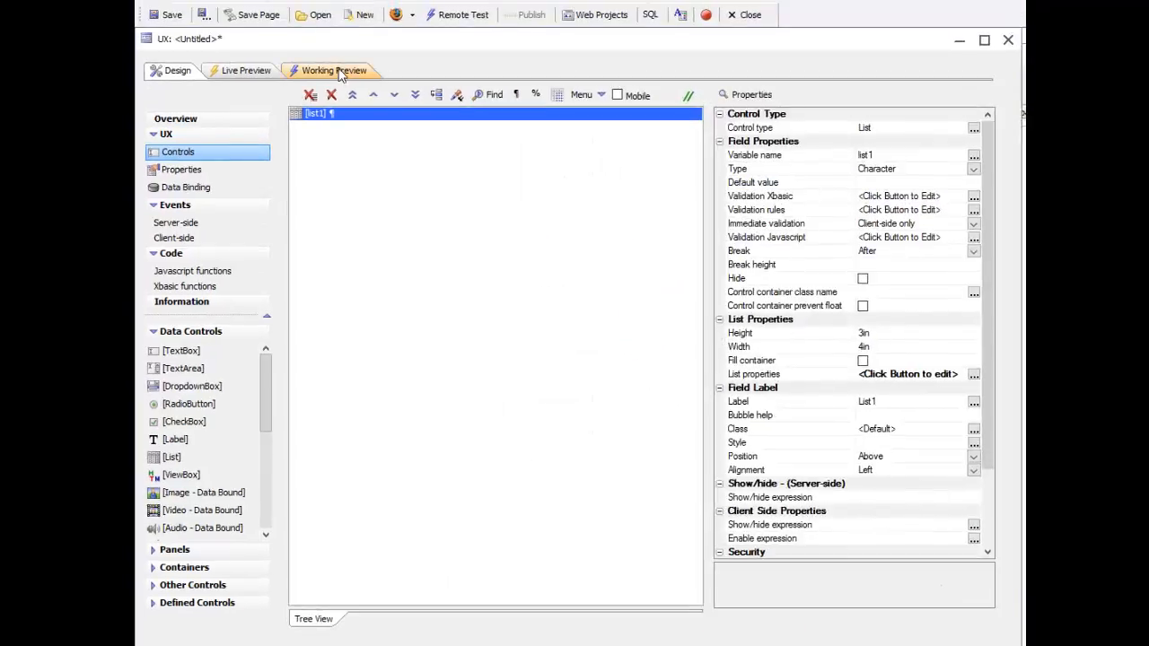
Step: Switch the Working Preview host to Chrome, run the component in Working Preview again, and select the first order record, VINET
left_click(338, 72)
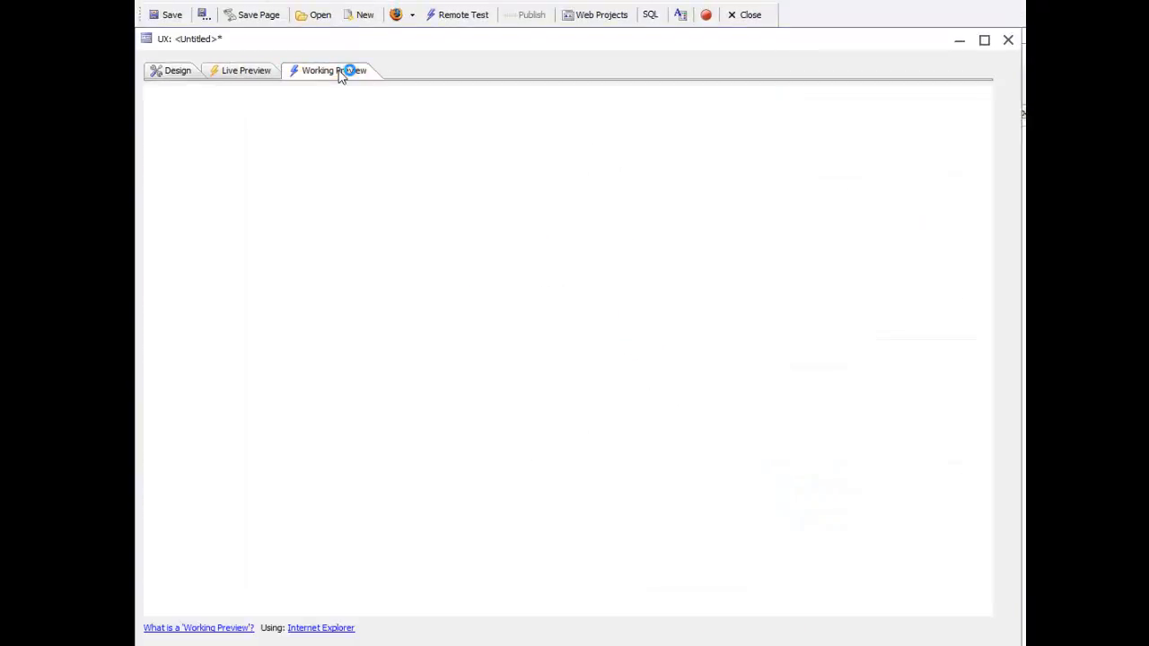
left_click(322, 628)
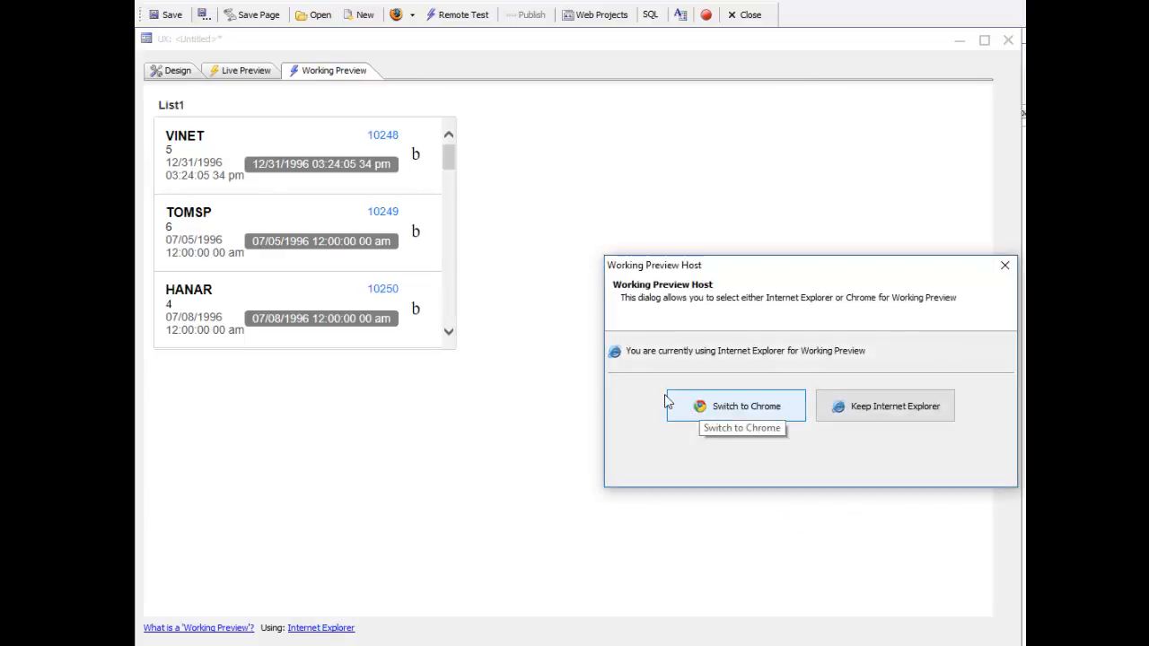
left_click(722, 414)
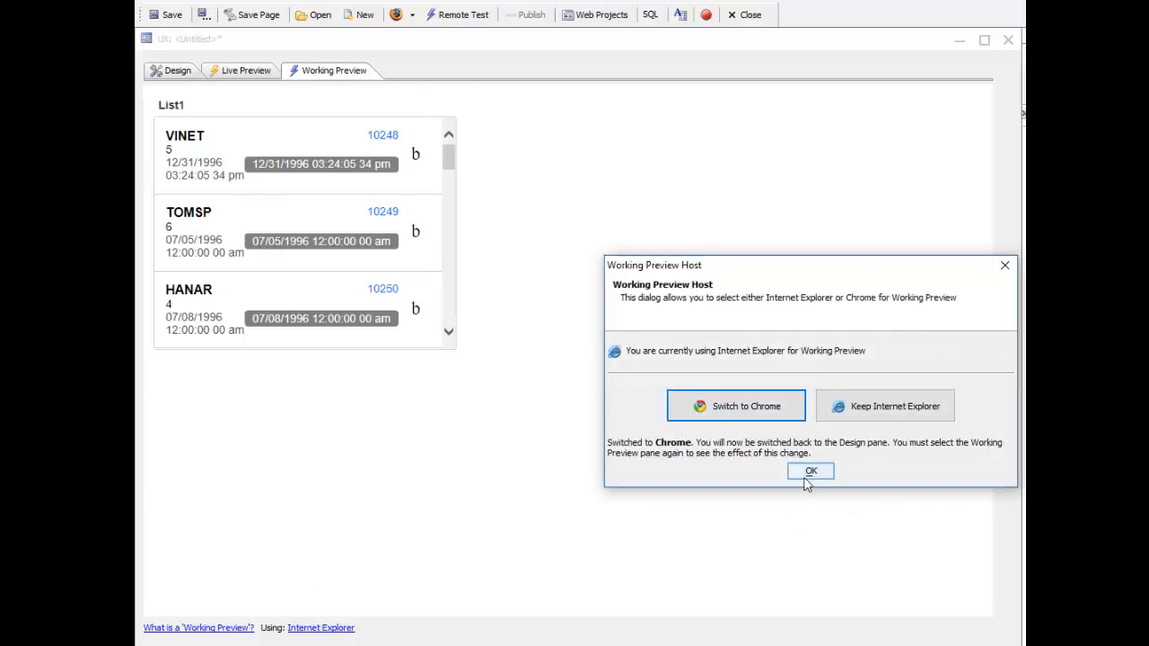
left_click(808, 469)
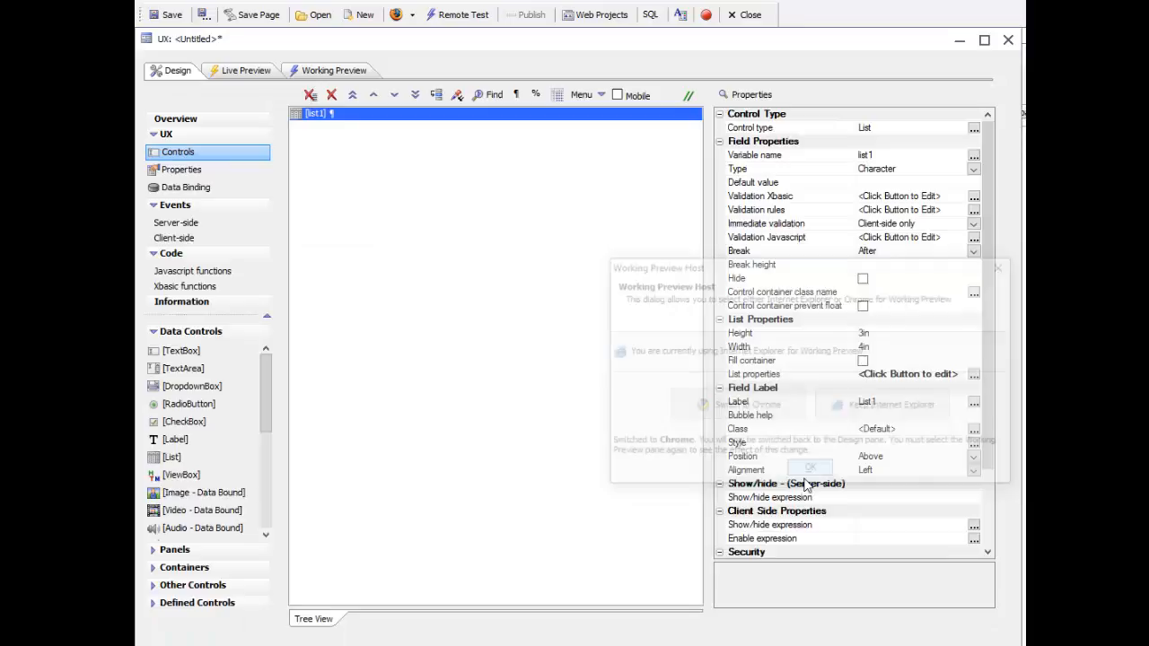
left_click(333, 72)
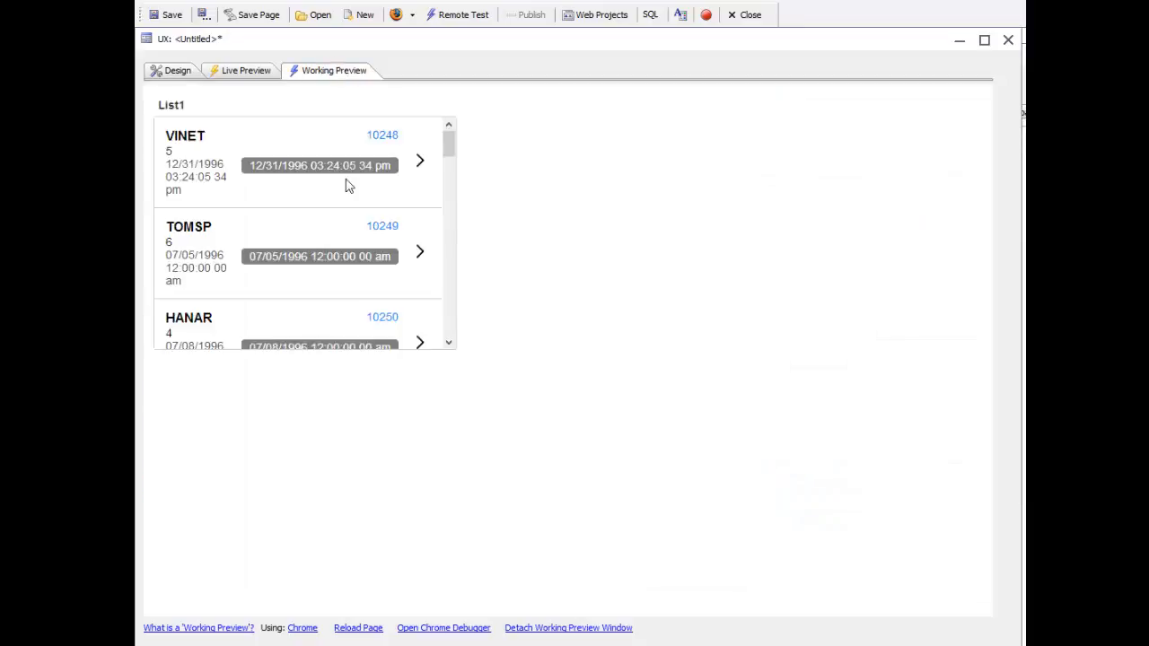
left_click(349, 186)
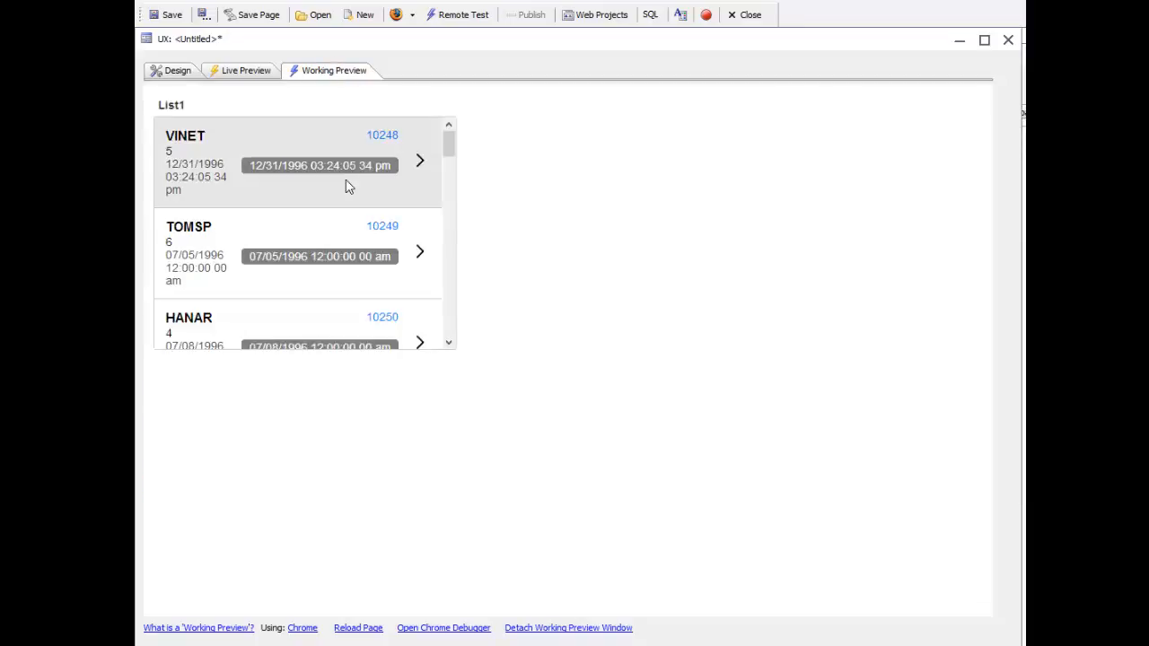